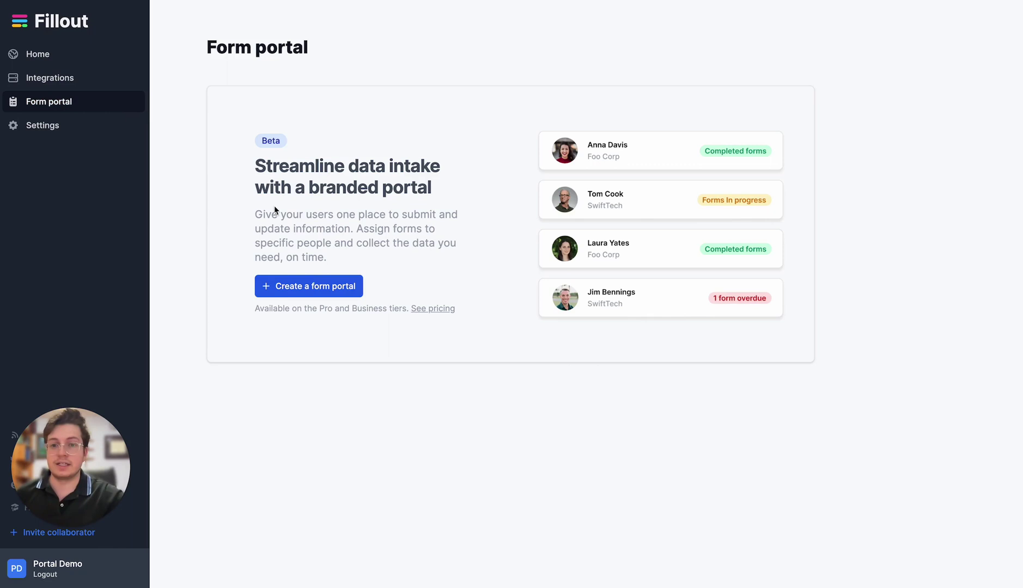
- Create a new portal with brand name 'partners' and its auto-filled portal URL
click(341, 289)
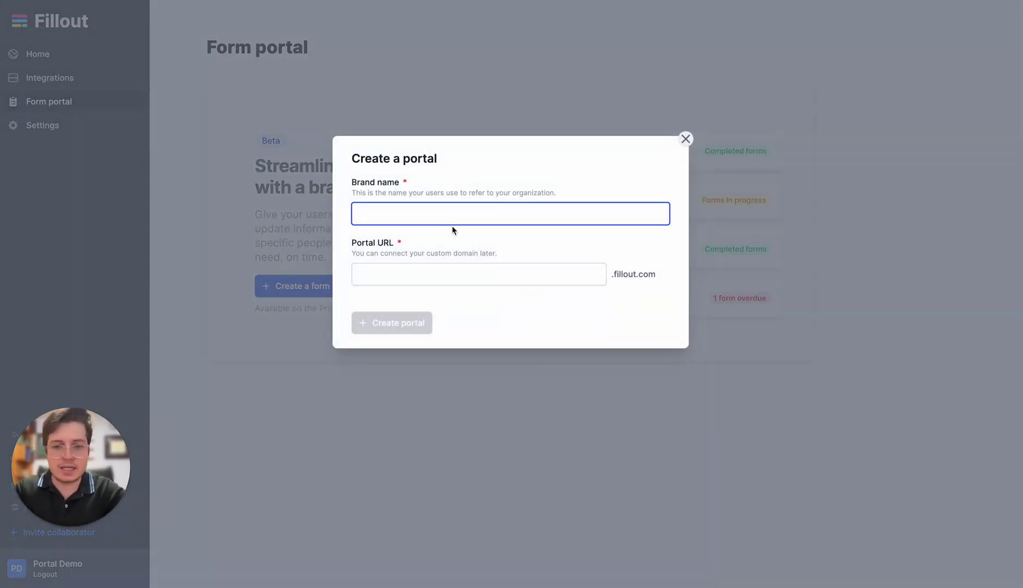
text(partners)
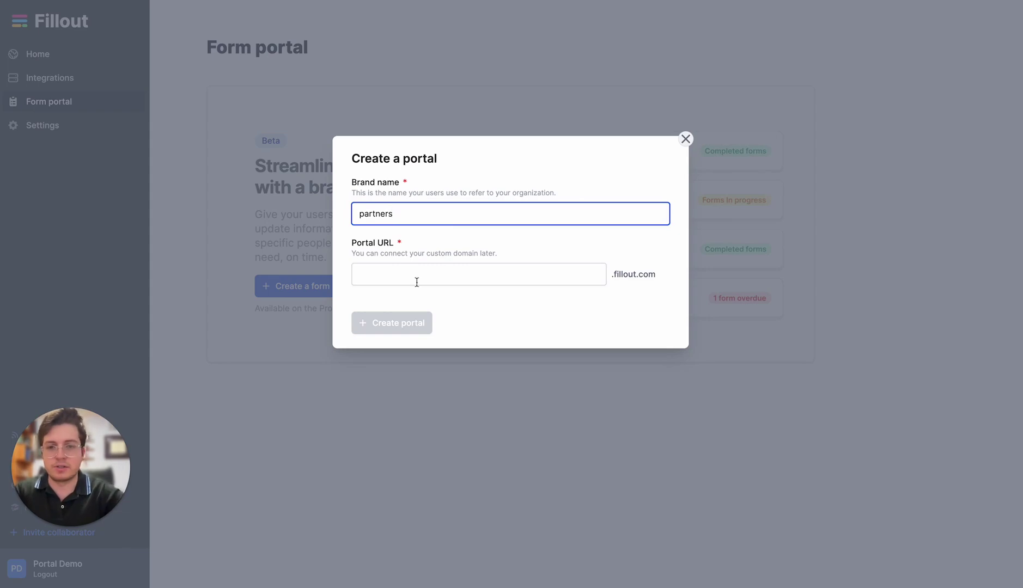
click(418, 282)
click(417, 324)
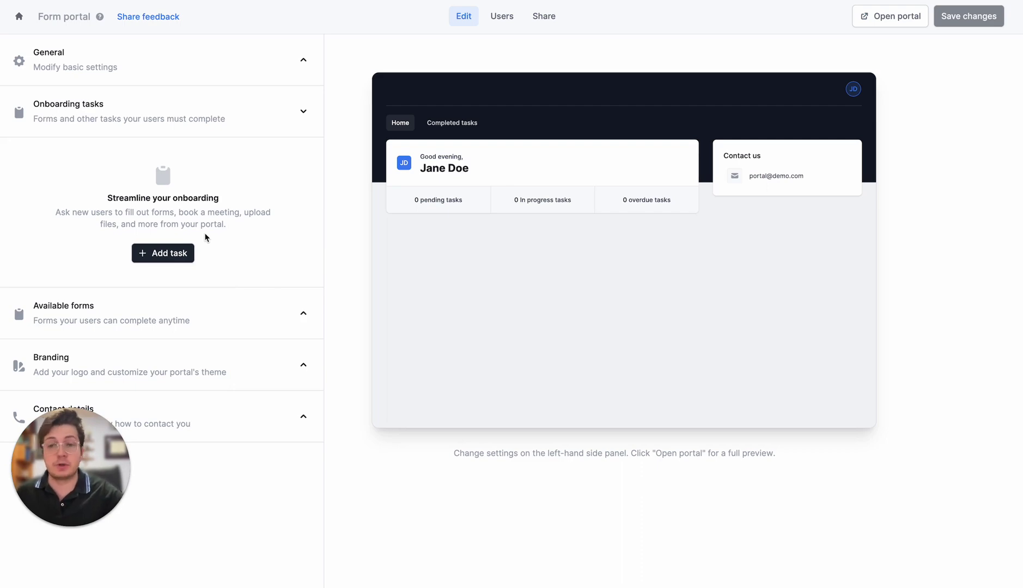
- Add an Instructions task to Section 1 containing the pasted Partner Program introduction text
click(183, 253)
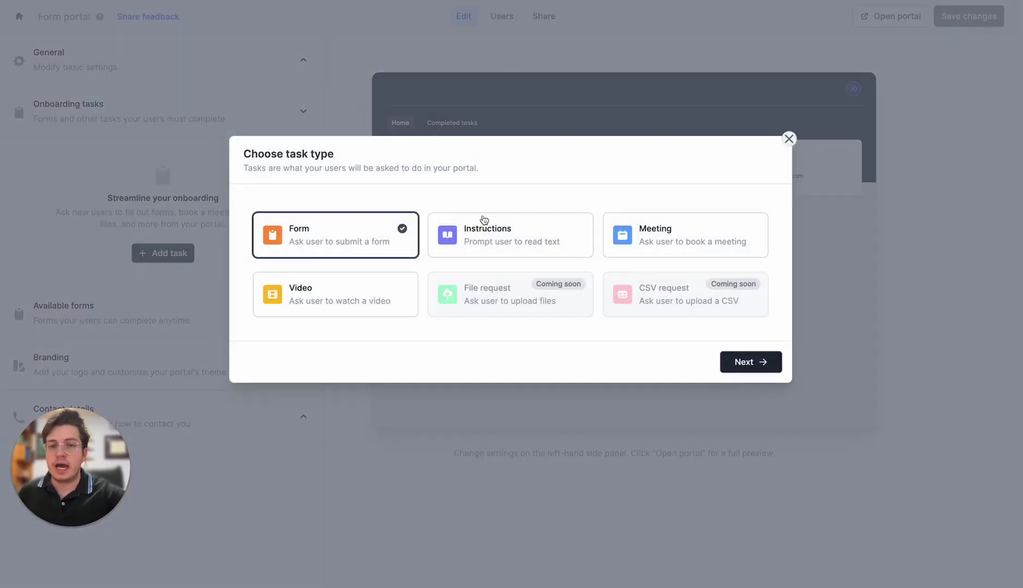
click(522, 250)
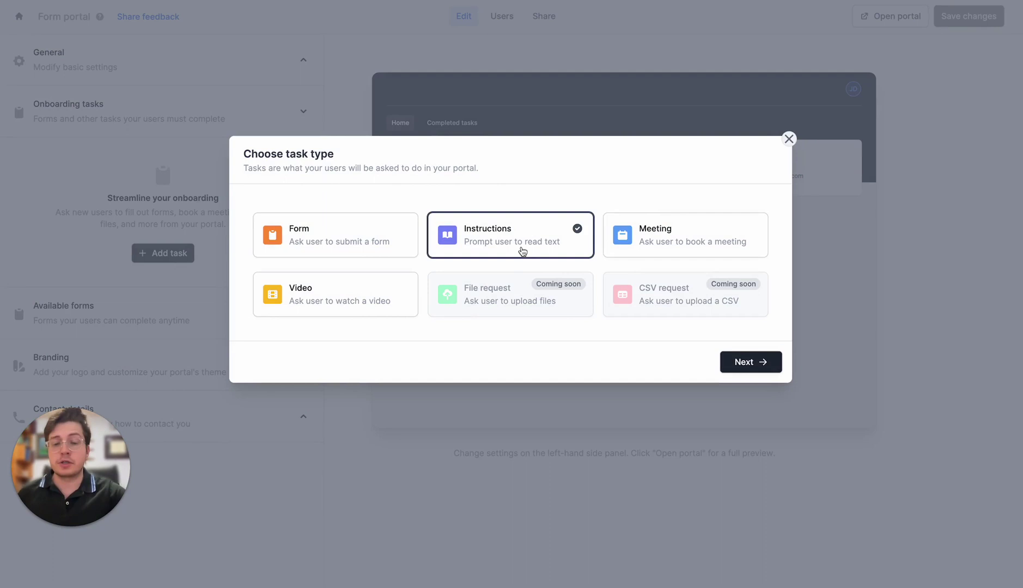
click(743, 360)
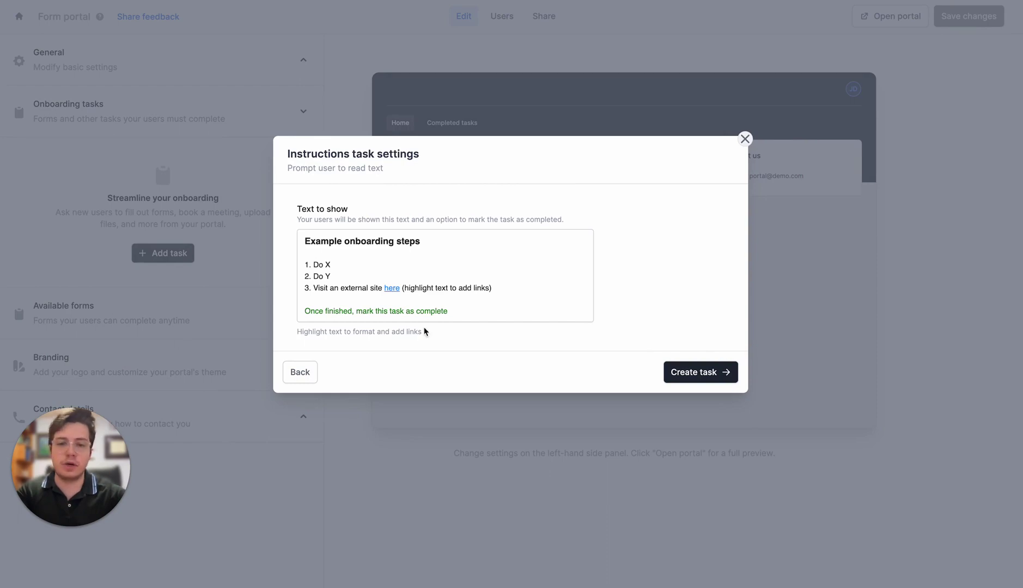
click(447, 287)
key(ctrl+a)
key(ctrl+v)
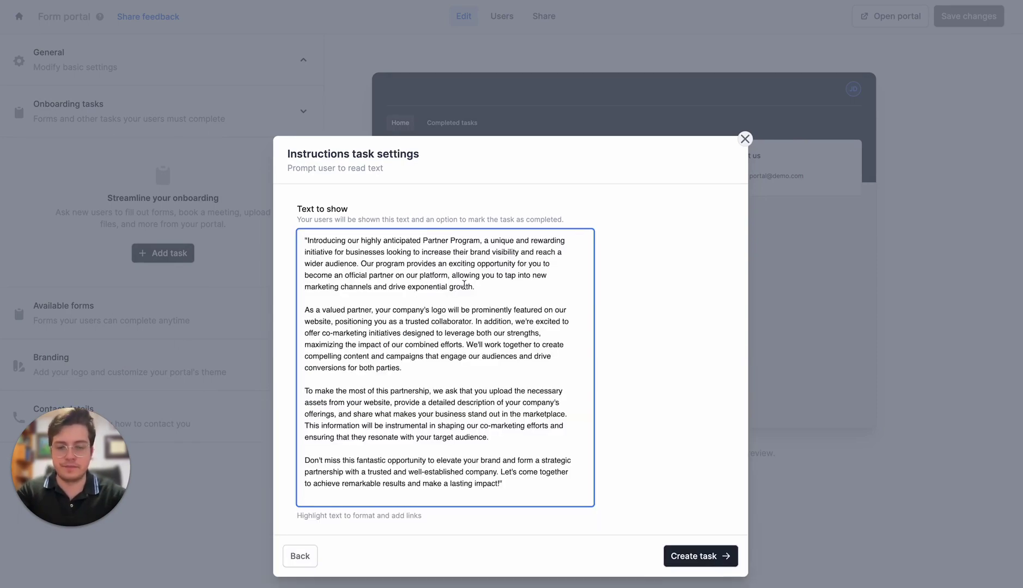
click(696, 557)
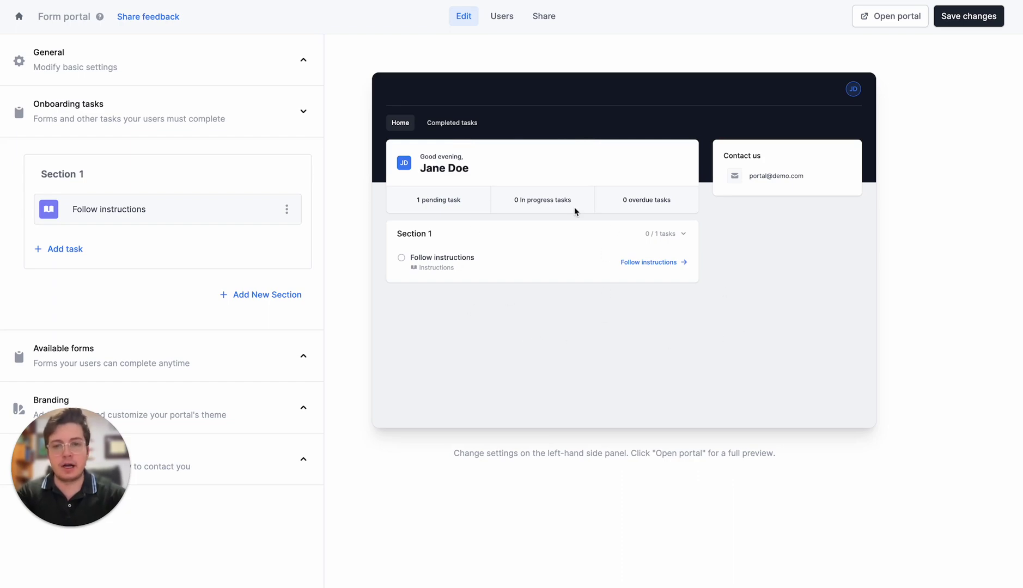
- Add a Watch video task using the pasted YouTube link
click(73, 251)
click(375, 300)
click(723, 364)
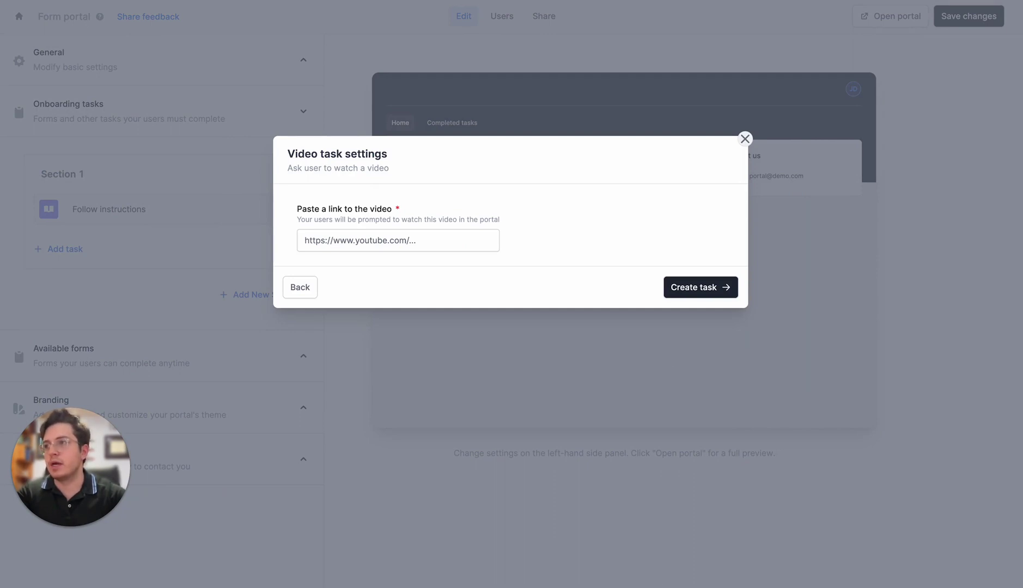
click(403, 242)
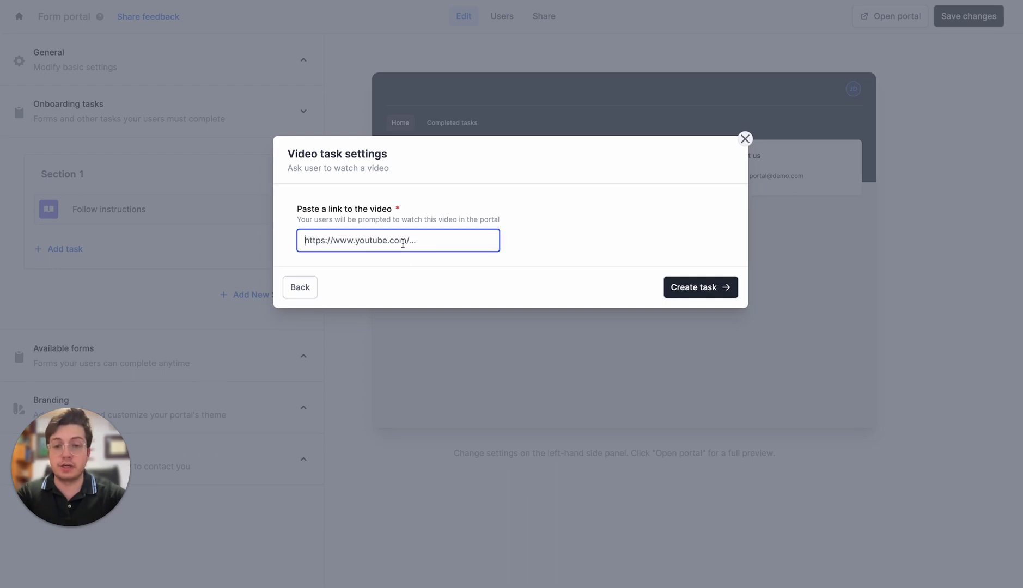
key(ctrl+v)
click(678, 288)
- Add a Book meeting task using the pasted Calendly booking link
click(79, 285)
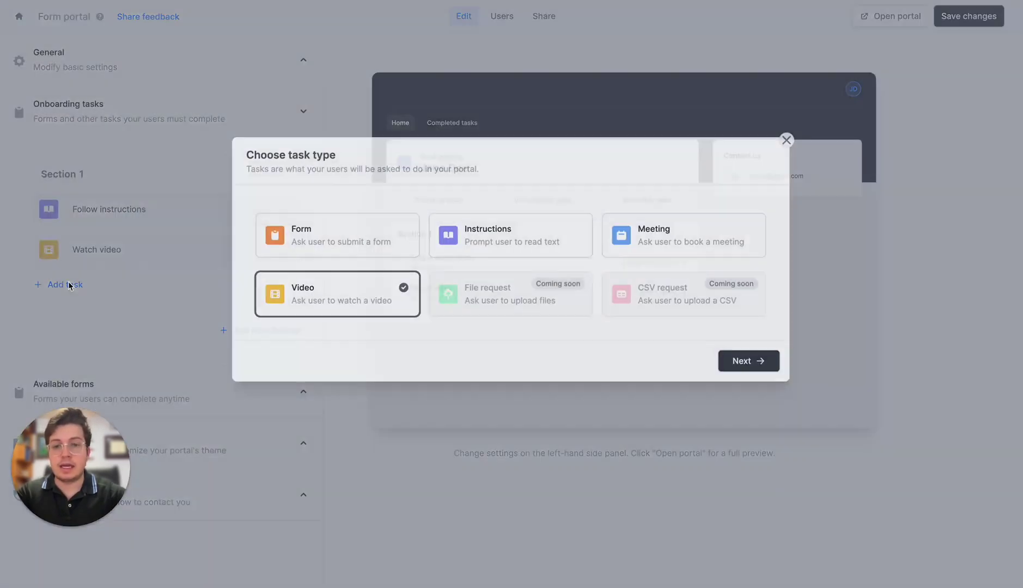
click(710, 220)
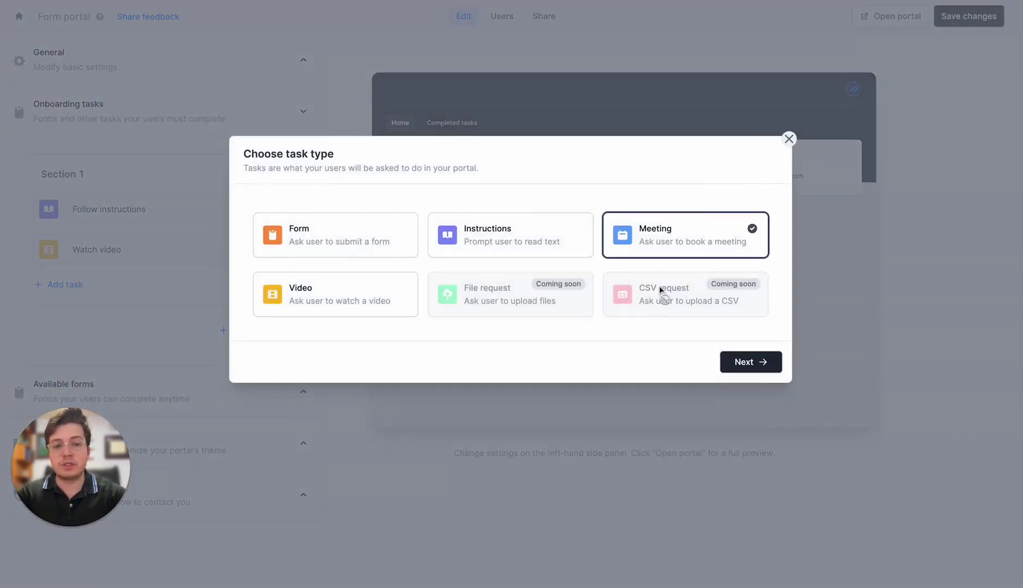
click(741, 363)
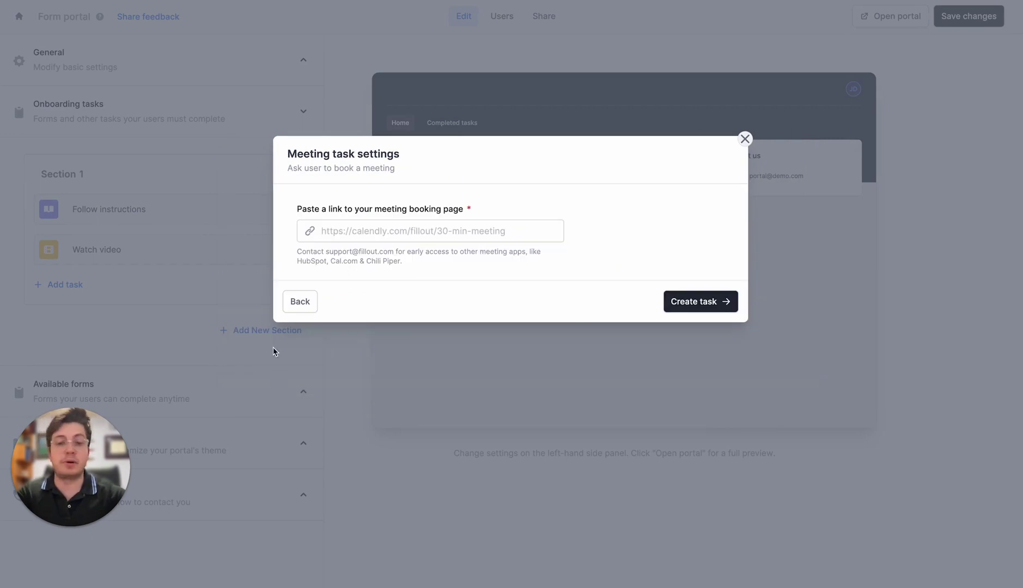
click(348, 231)
text(https://calendly.com/fillout/30-min-meeting)
click(701, 301)
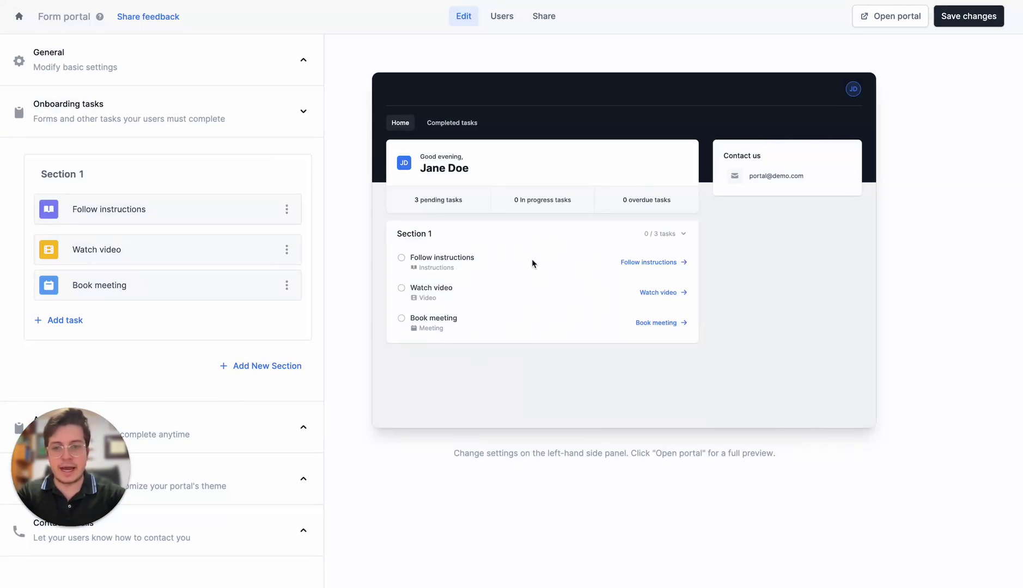
- Rename Section 1 to 'Onboarding'
click(73, 176)
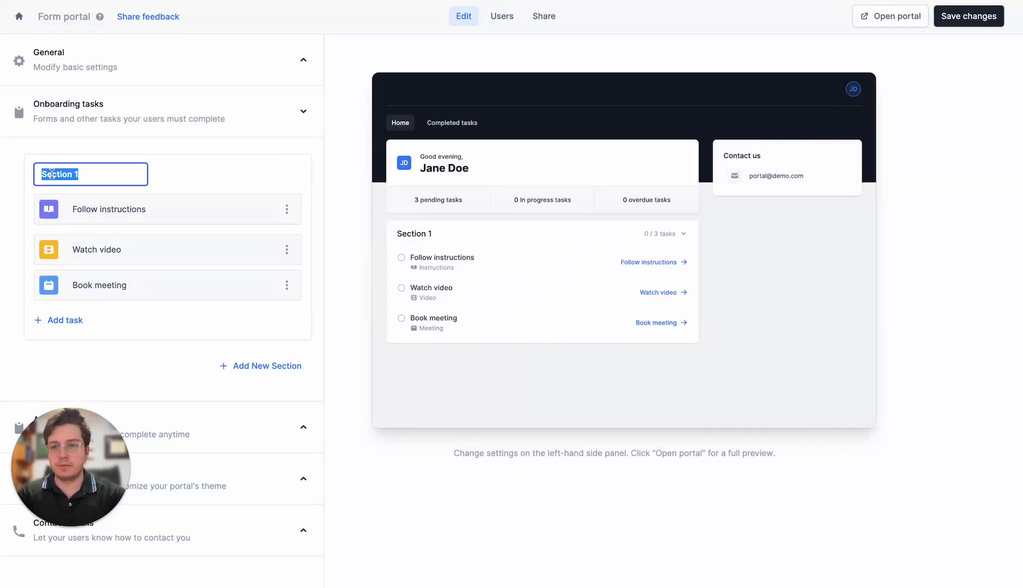
text(Onboarding)
key(Return)
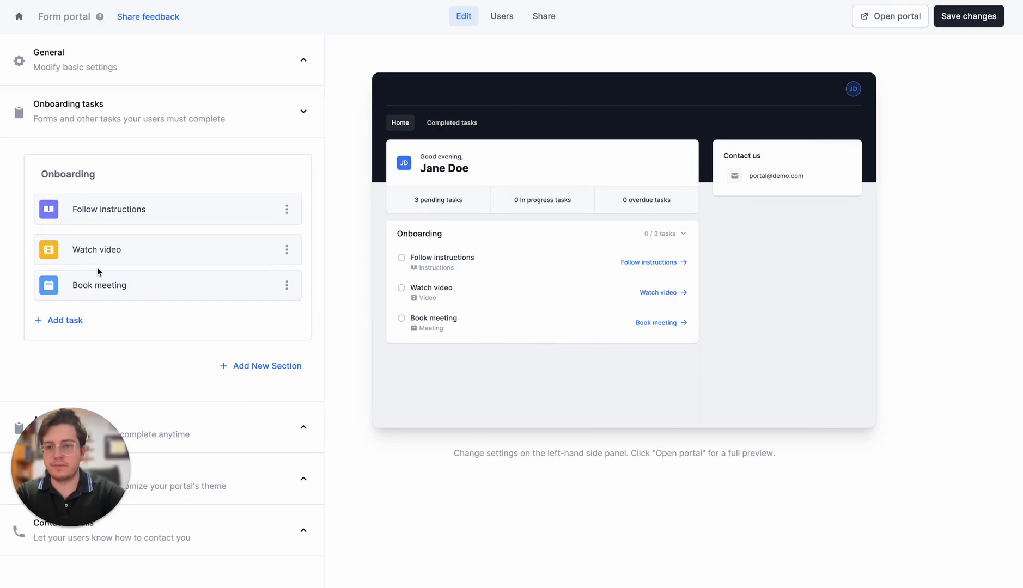
- Add a new section below Onboarding with a Complete Asset uploads form task
click(251, 368)
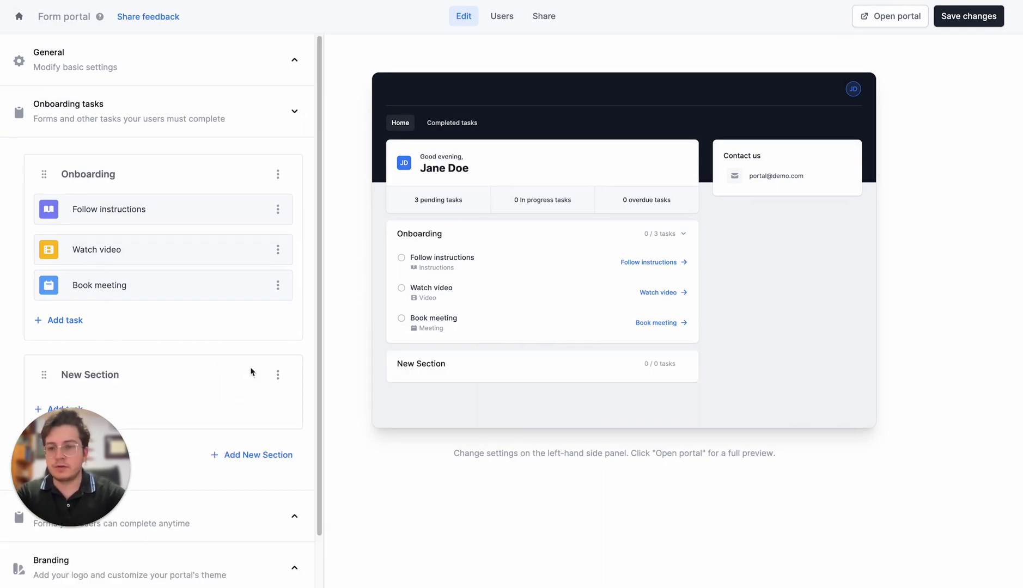
scroll(239, 338, down, 1)
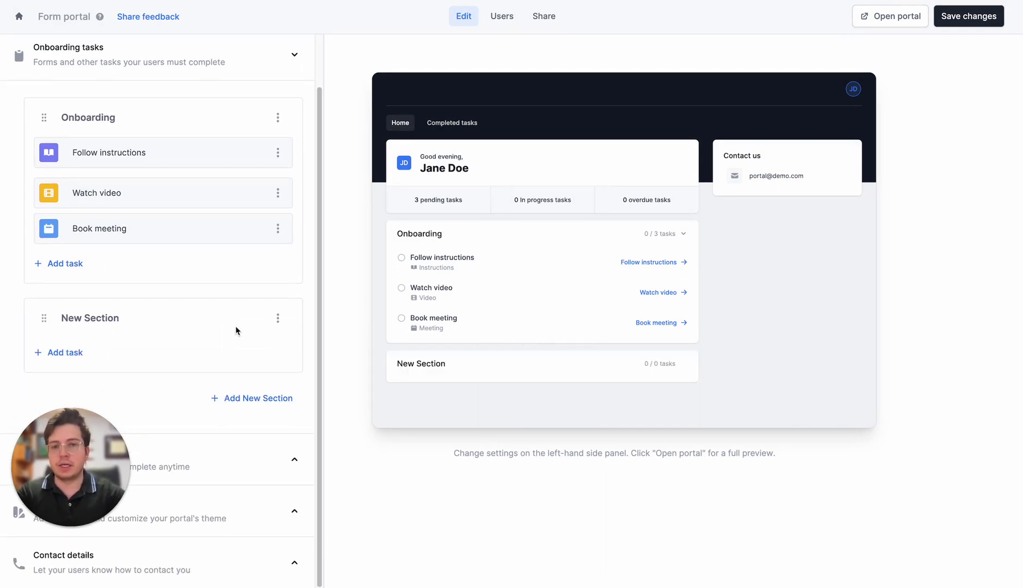
click(78, 354)
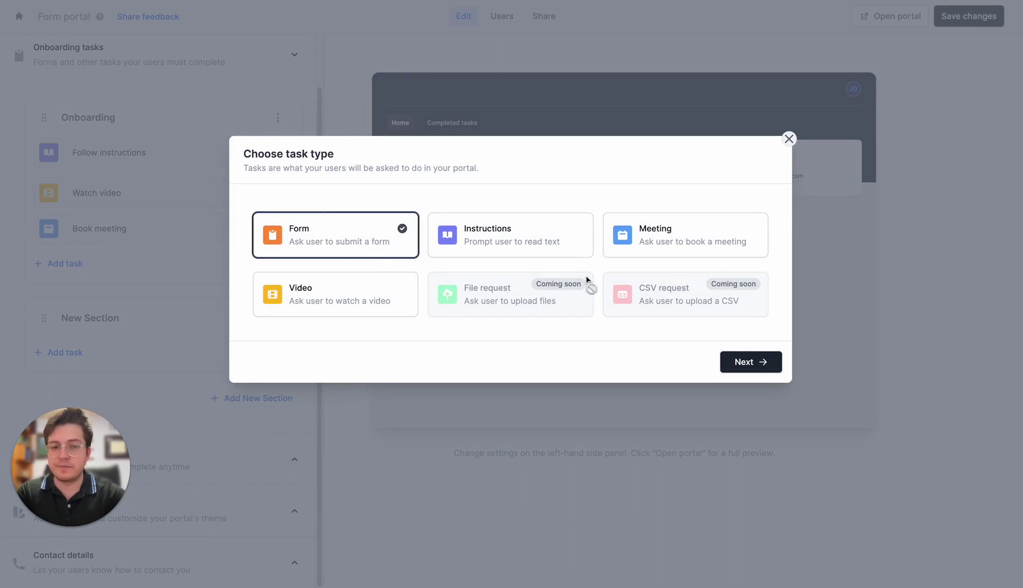
click(741, 361)
click(465, 235)
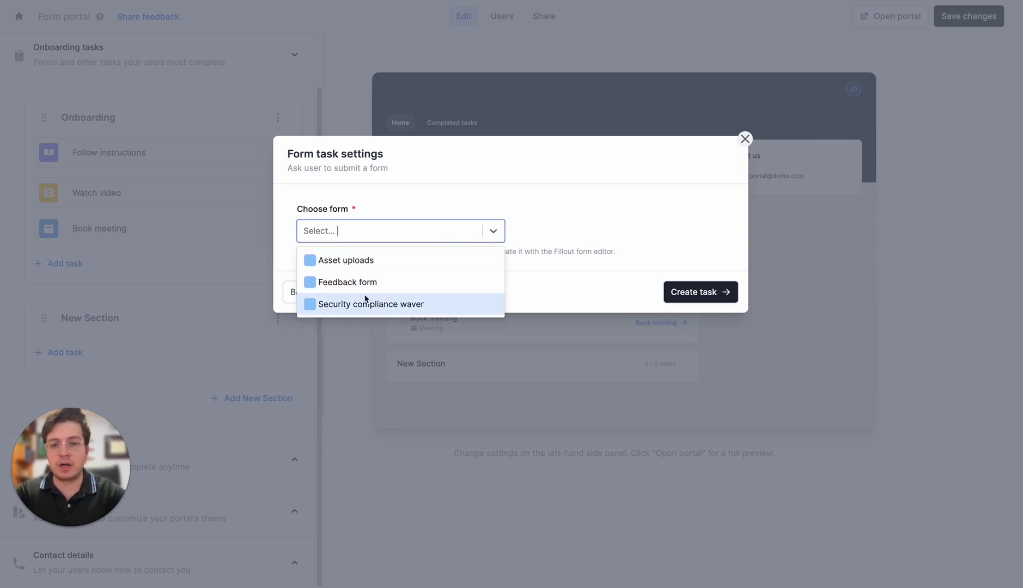
click(380, 256)
click(701, 293)
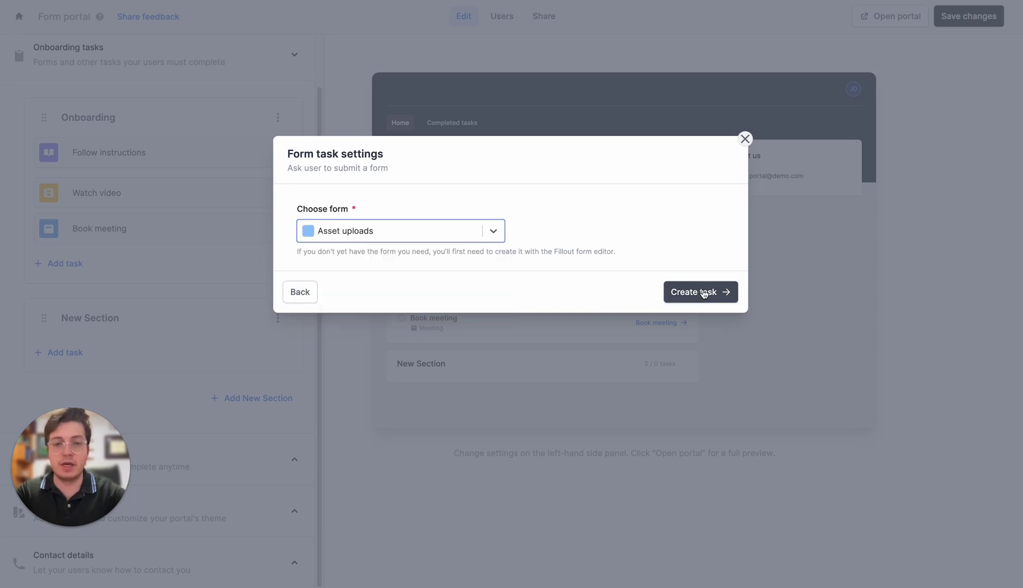
- Add a Security compliance waiver form task to the new section
scroll(109, 335, down, 1)
click(72, 355)
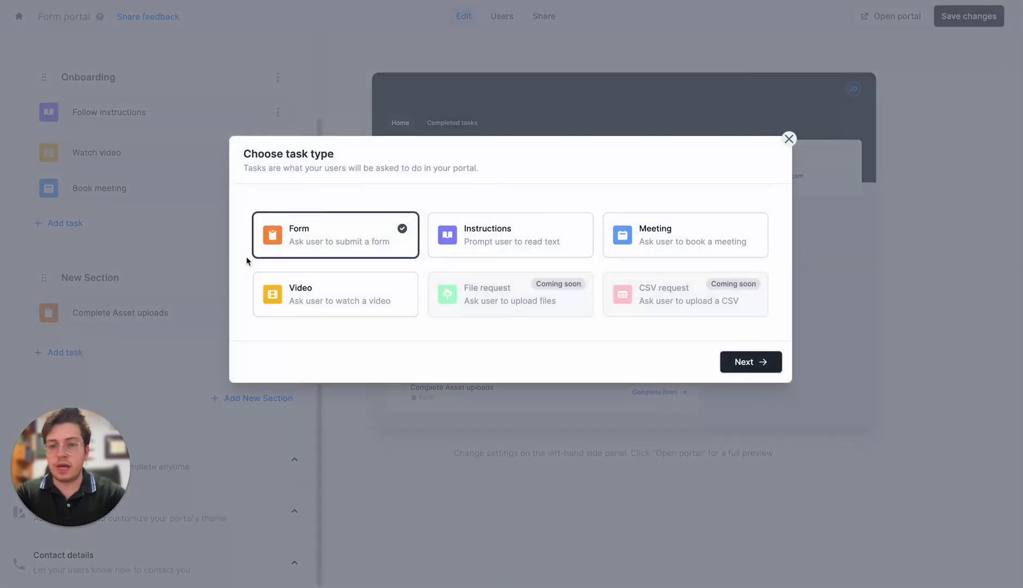
click(736, 368)
click(425, 239)
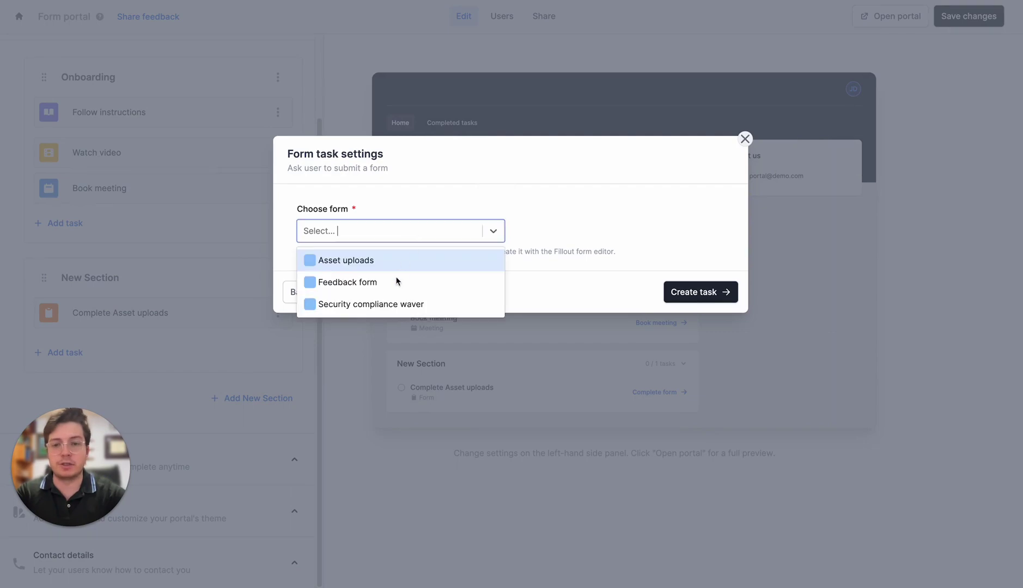
click(393, 304)
click(693, 293)
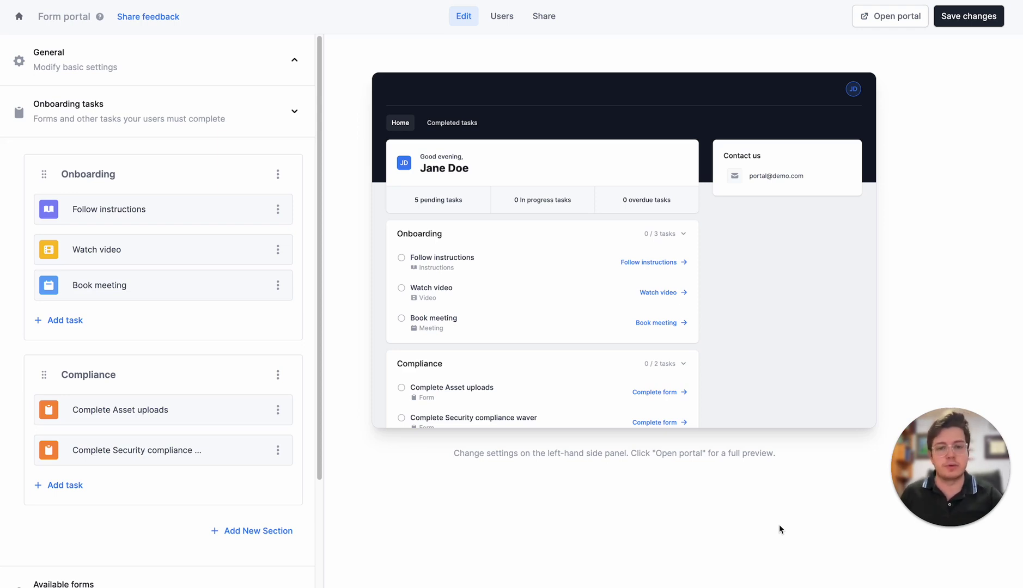
- Add the Feedback form under Available forms as an always-available portal form
scroll(236, 295, down, 3)
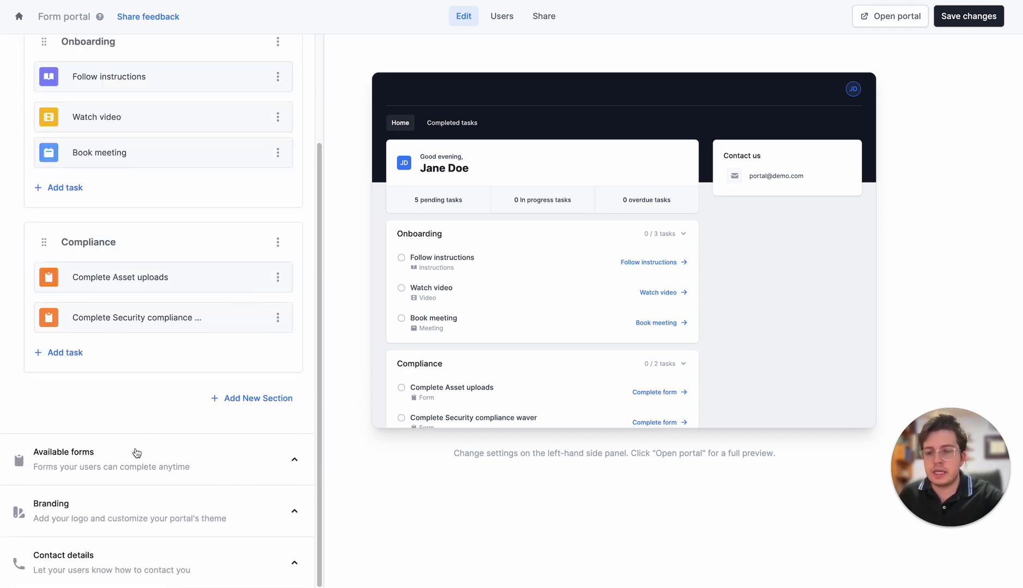
click(135, 456)
scroll(151, 410, down, 3)
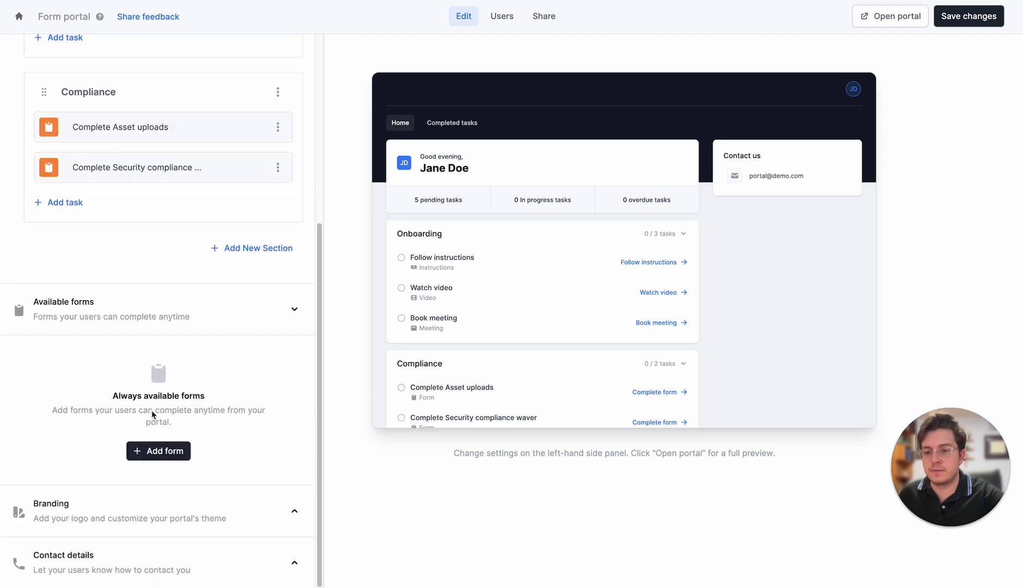
click(158, 451)
click(374, 229)
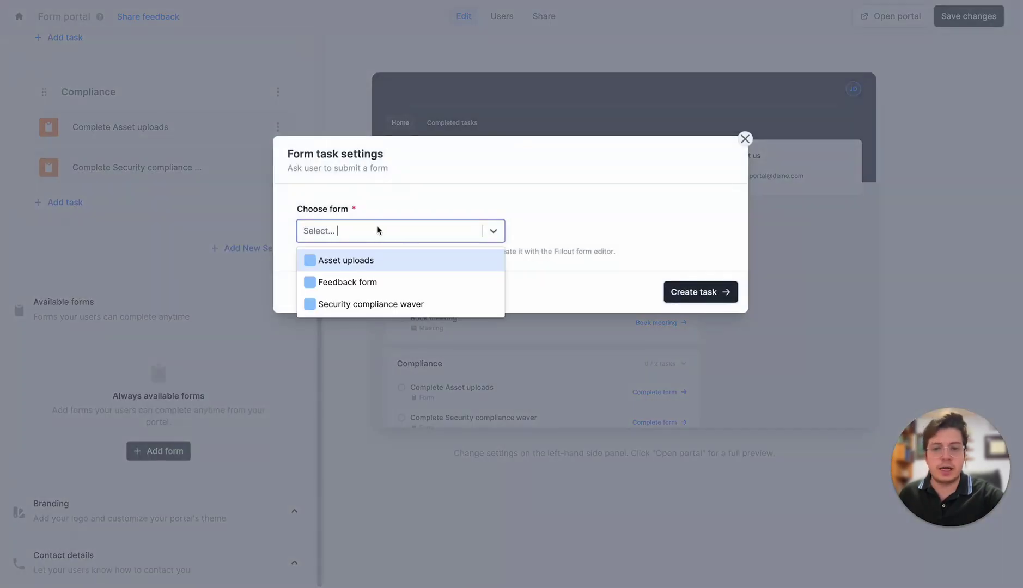
click(384, 280)
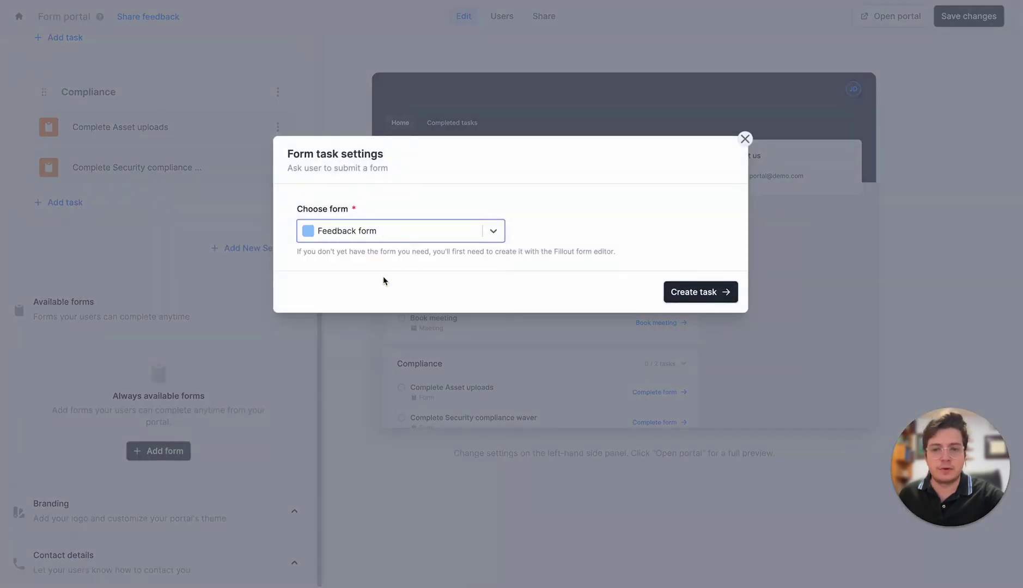
click(699, 292)
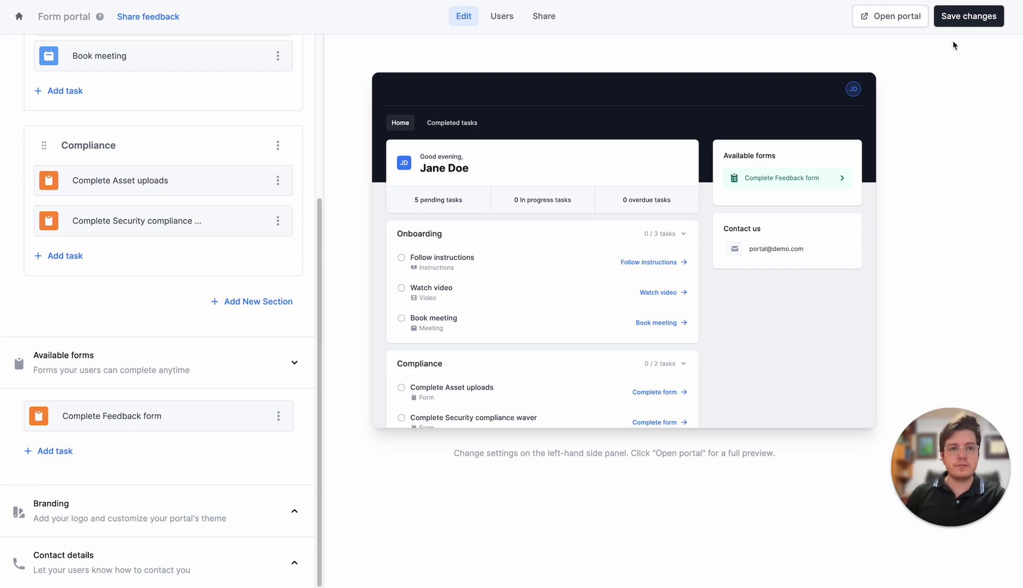
- Save the portal changes and view the Users list, dismissing the Add one user dialog
click(963, 19)
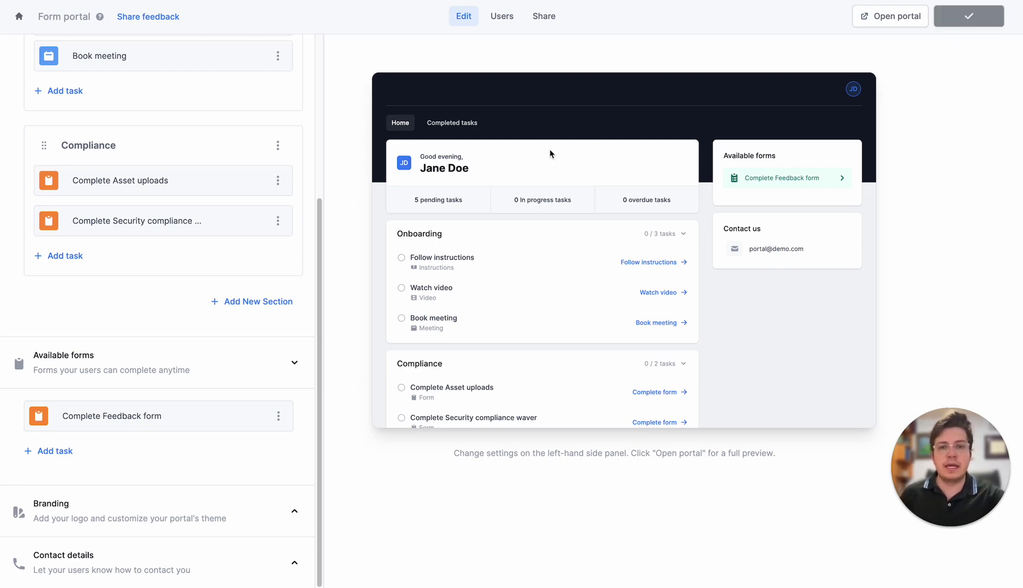
click(502, 15)
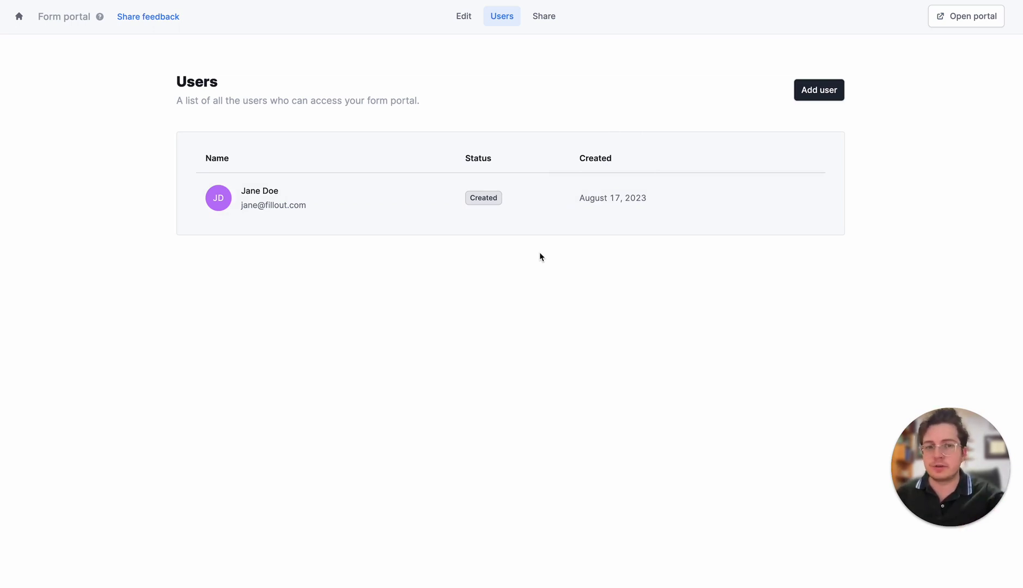
click(812, 90)
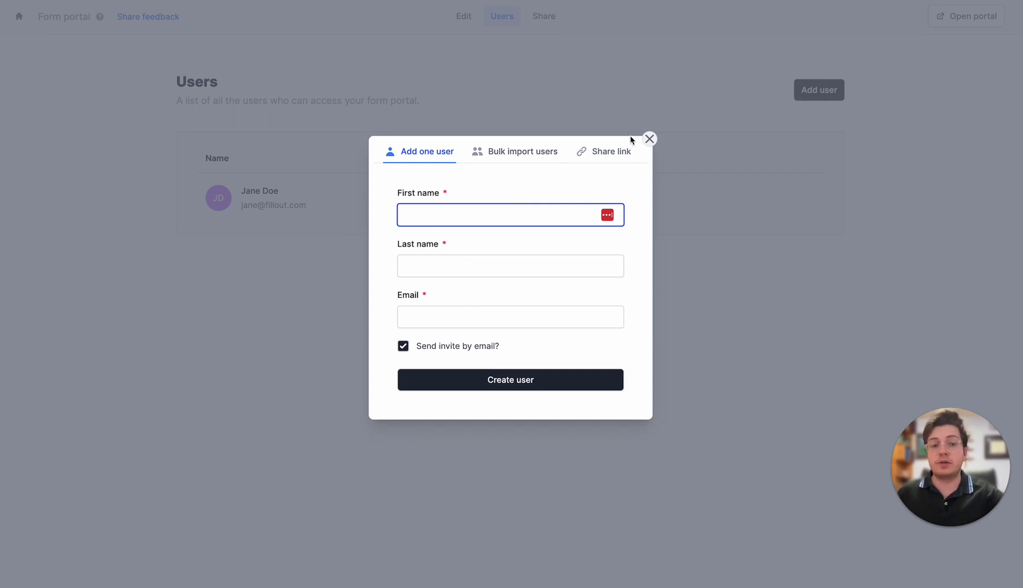
click(649, 139)
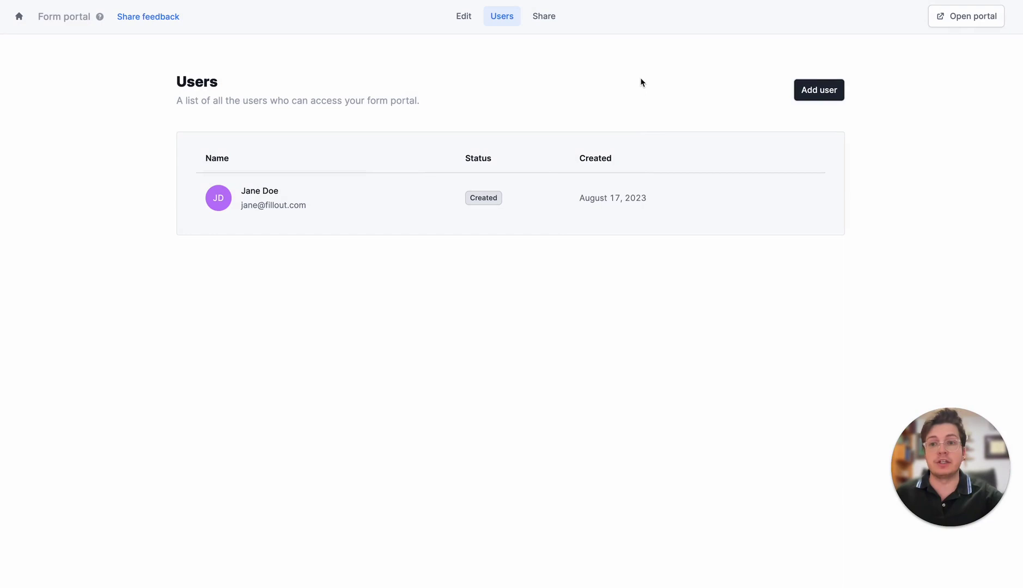
- Open the shared portal link and sign up a new partner with first name, last name and e-mail
click(544, 18)
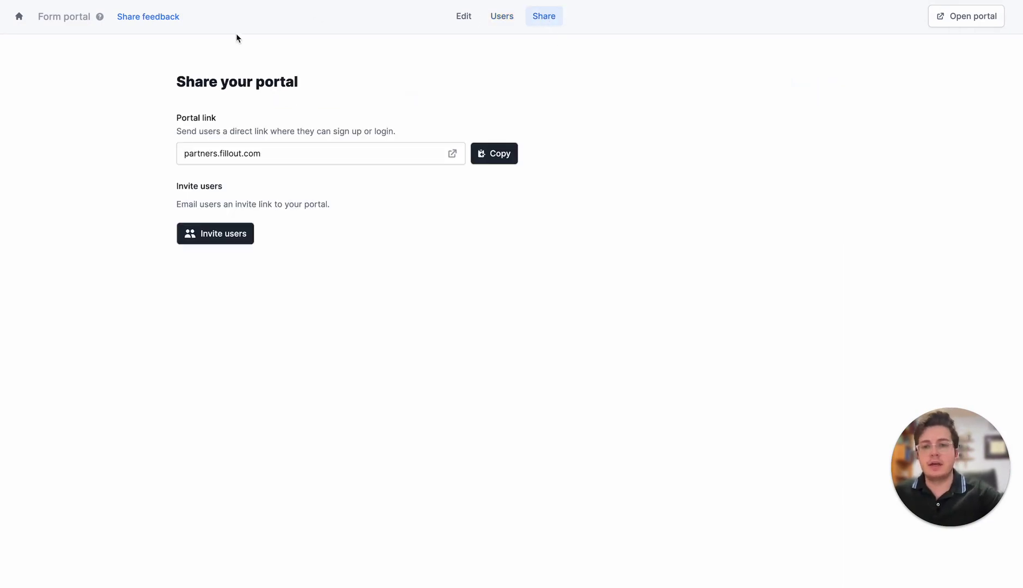
click(452, 153)
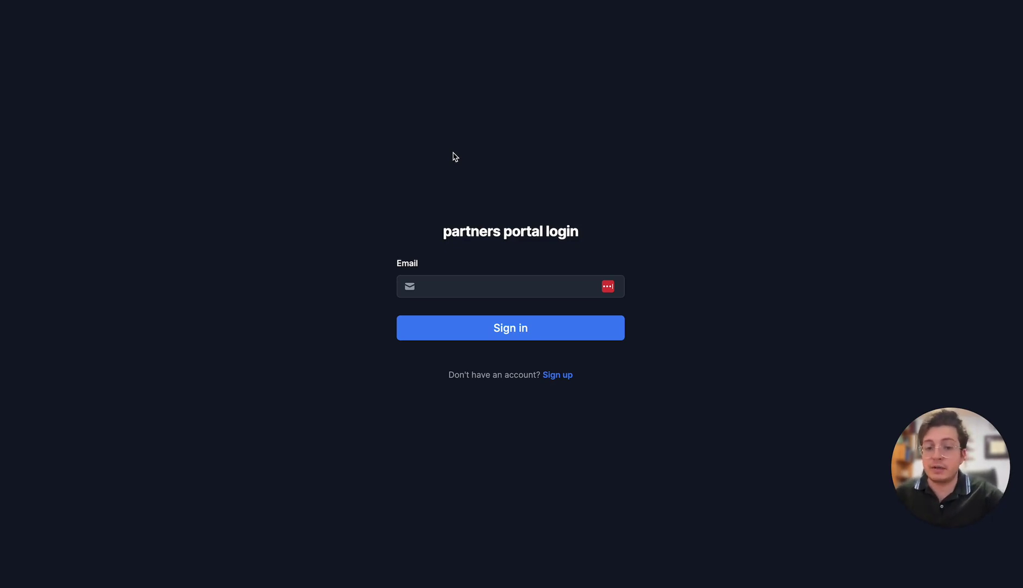
click(556, 377)
click(423, 259)
text(Antony)
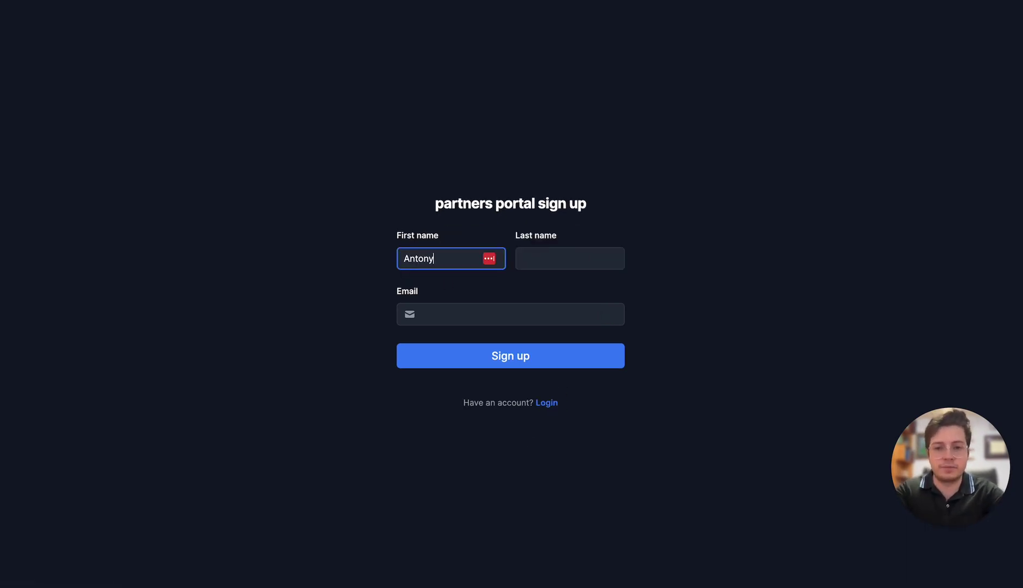
click(570, 258)
text(T)
click(510, 315)
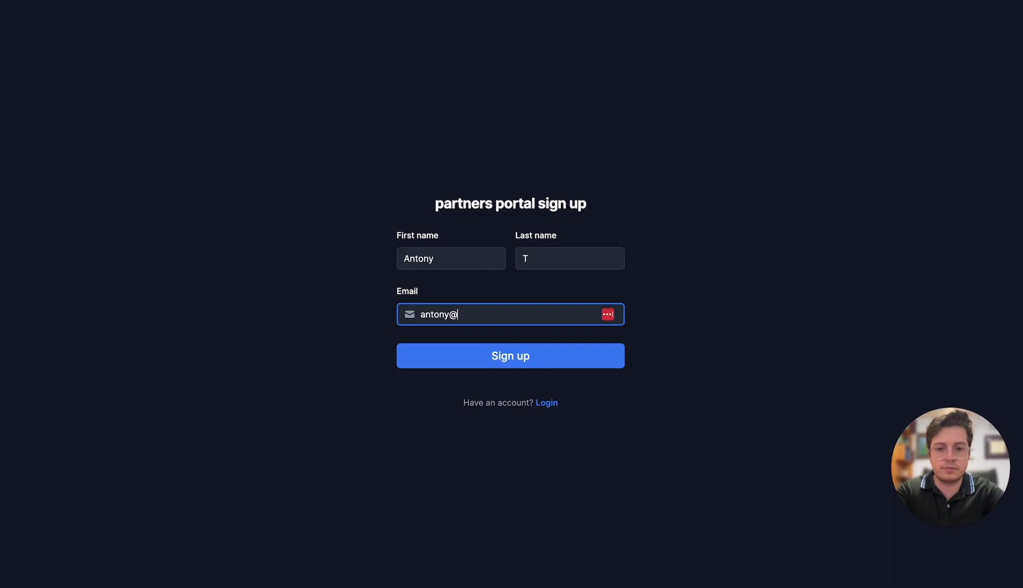
key(Tab)
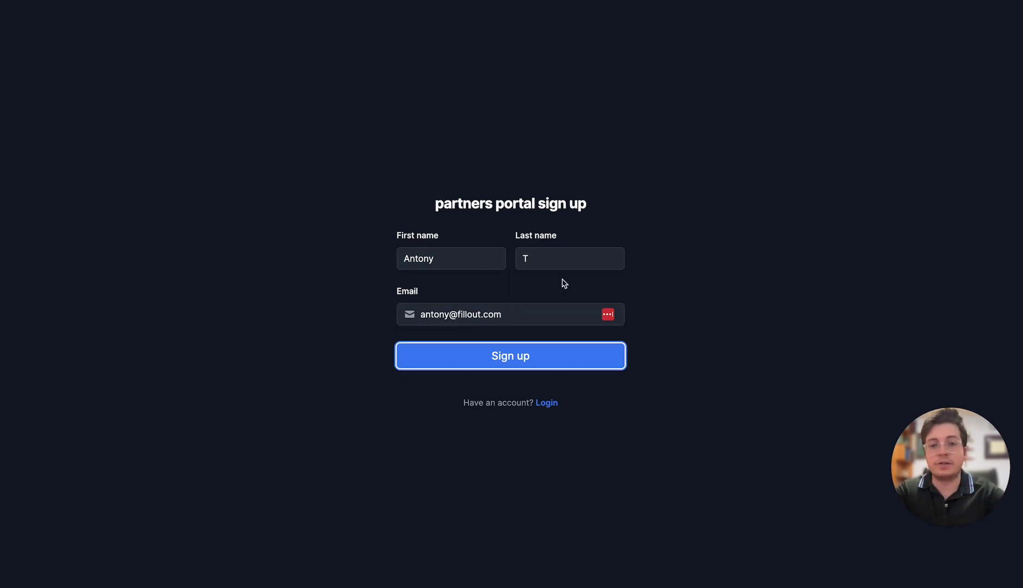
click(534, 358)
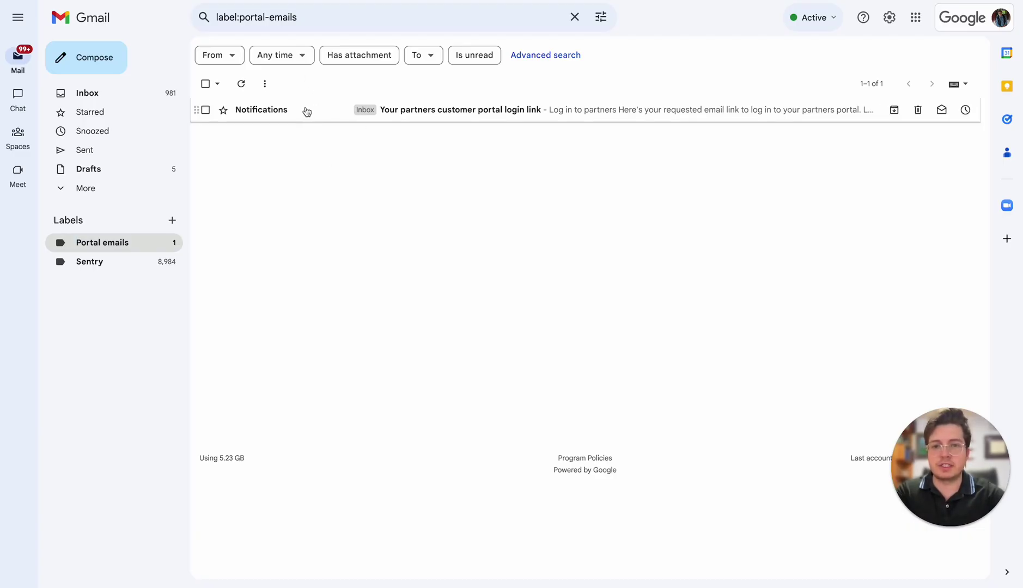
- Open the partners portal login email in Gmail and follow its Log in to portal link
click(310, 107)
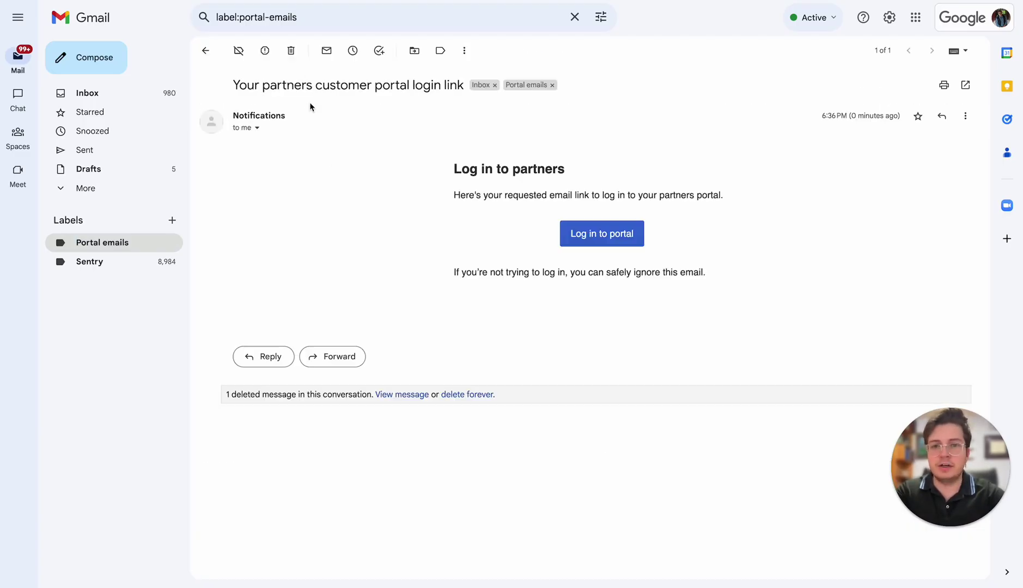
click(615, 237)
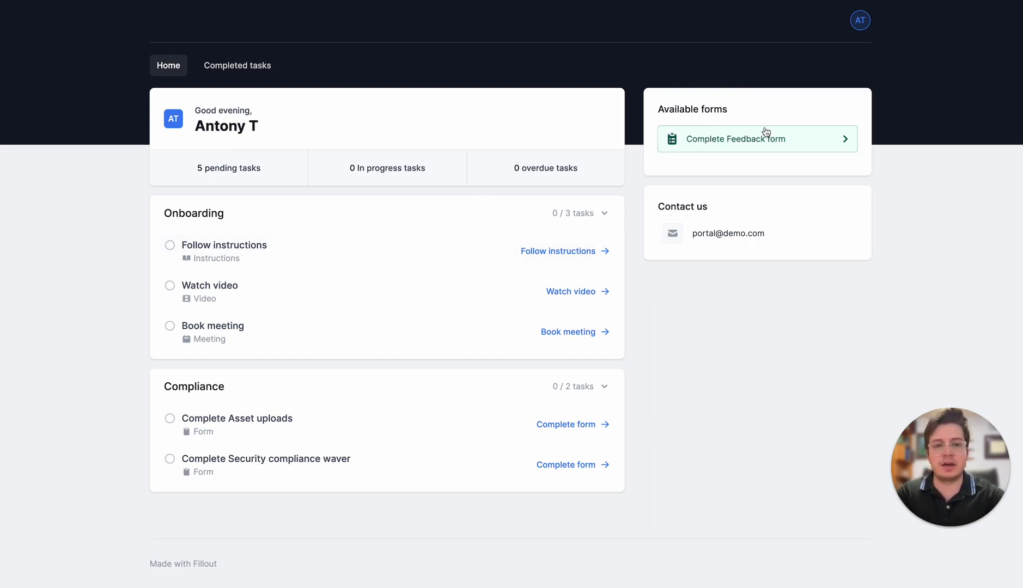
- Mark Follow instructions done, preview Book meeting and Watch video, then open Complete Asset uploads
click(416, 251)
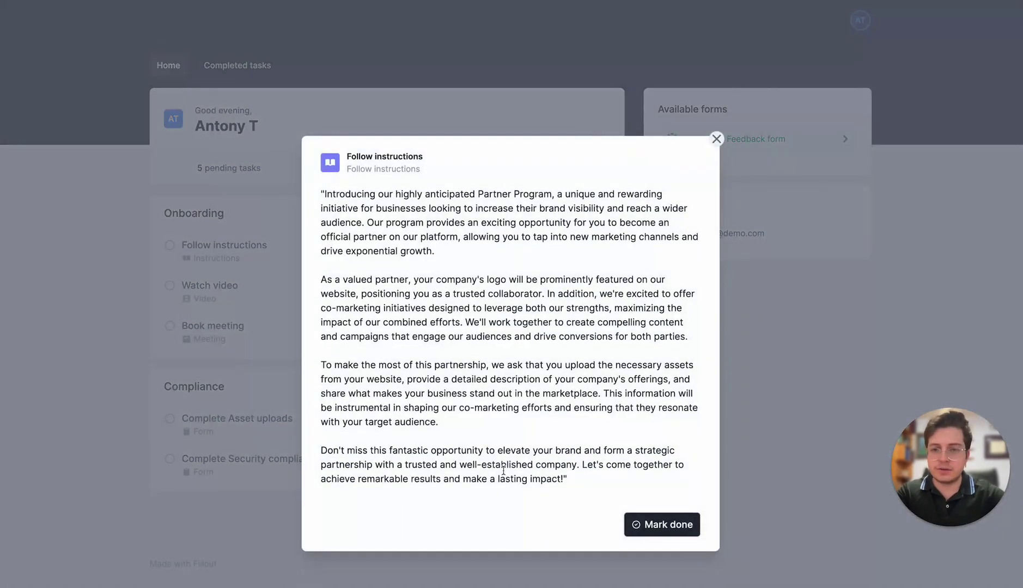
click(647, 525)
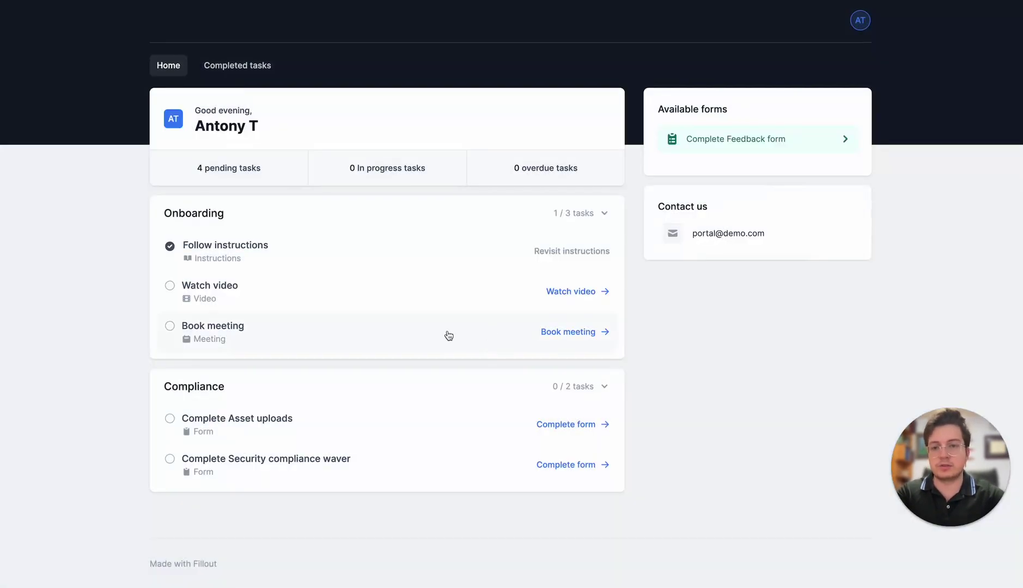
click(305, 347)
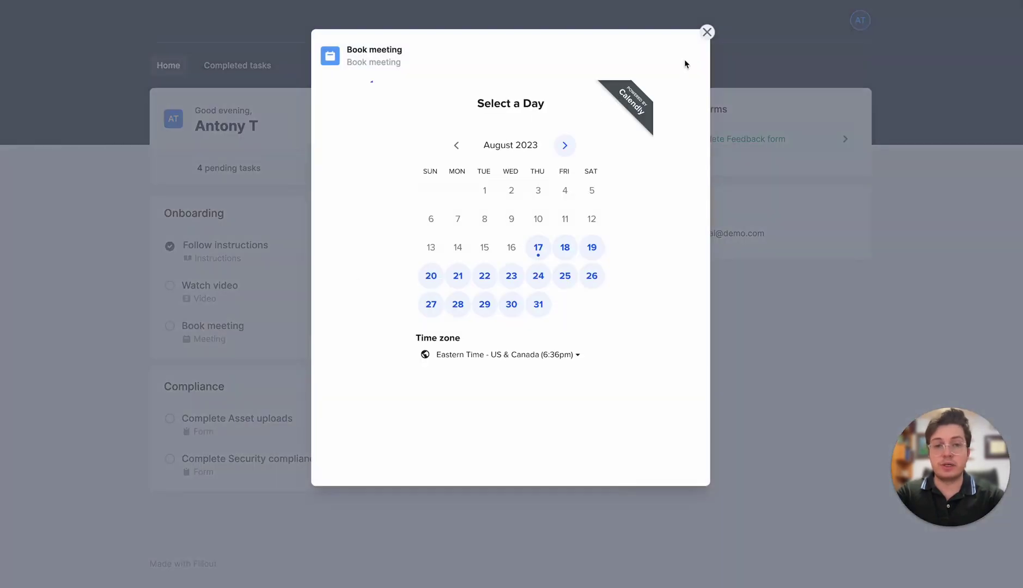
click(707, 32)
click(364, 297)
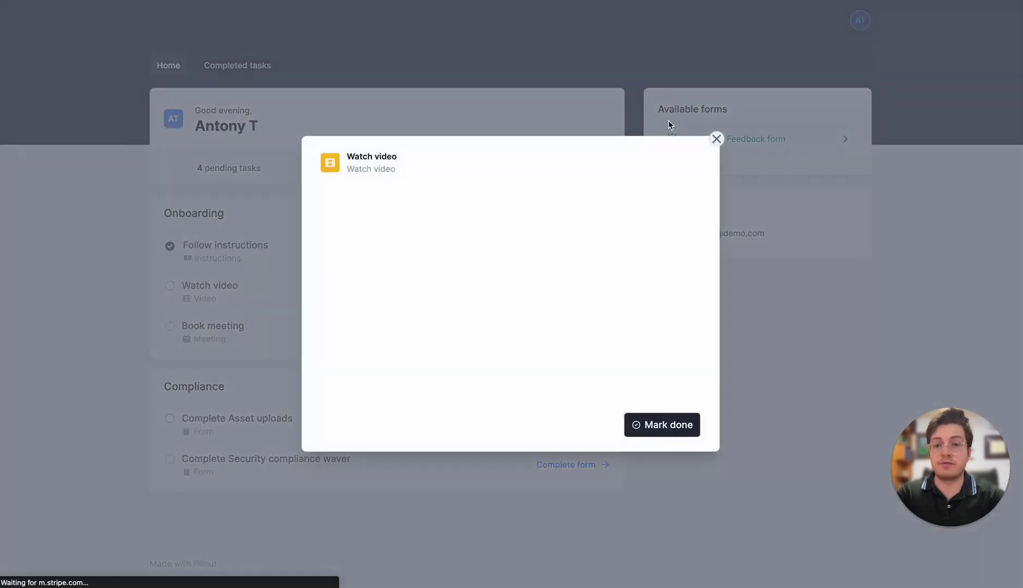
click(716, 140)
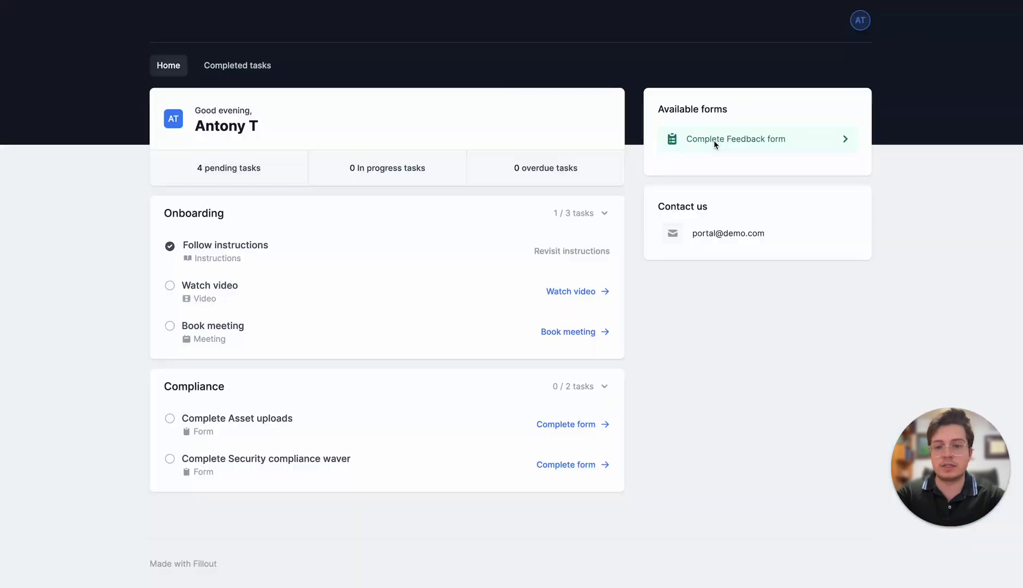
click(356, 432)
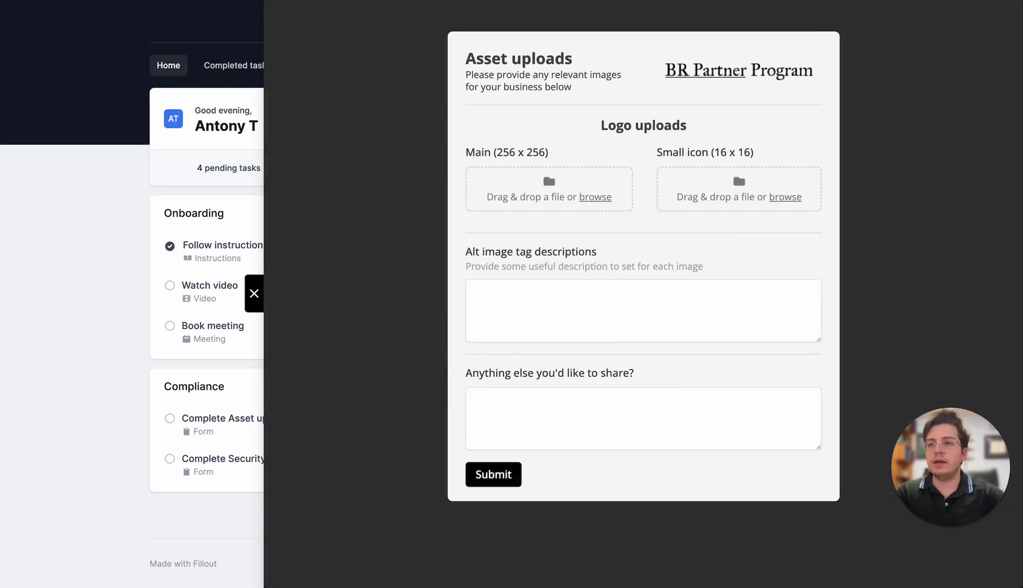
- Upload the logo as Main and Small icon, enter alt text 'Descriptions', and submit the Asset uploads form
drag(490, 485, 591, 196)
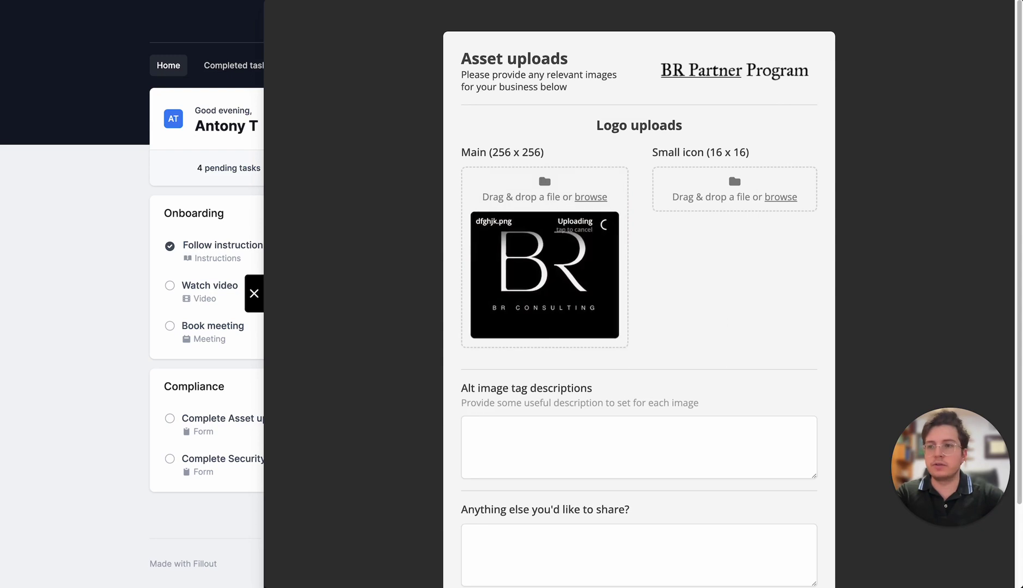
drag(521, 403, 708, 197)
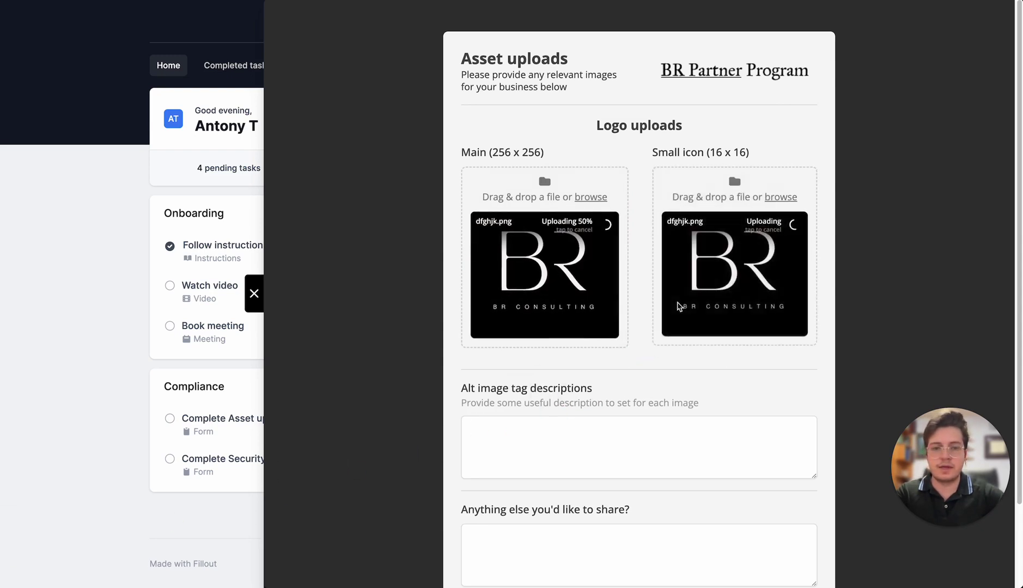
scroll(578, 347, down, 2)
click(577, 347)
text(Descriptions)
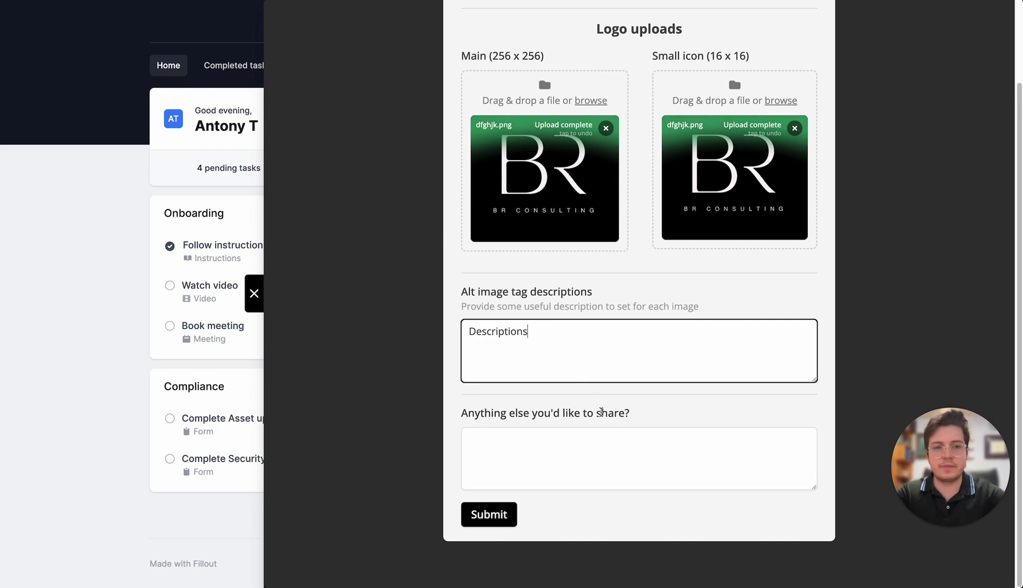
scroll(601, 413, up, 2)
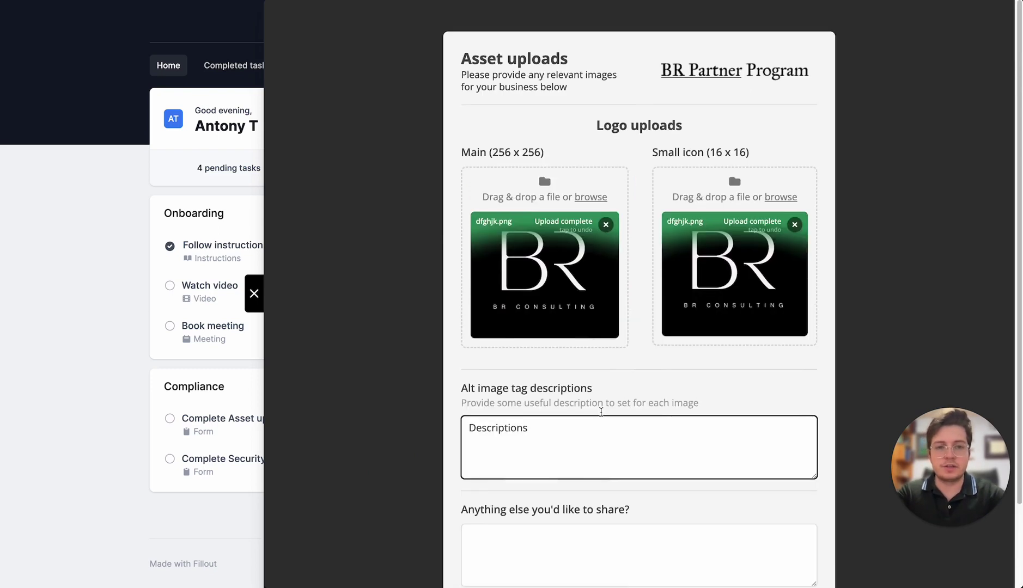
scroll(601, 414, down, 2)
click(493, 521)
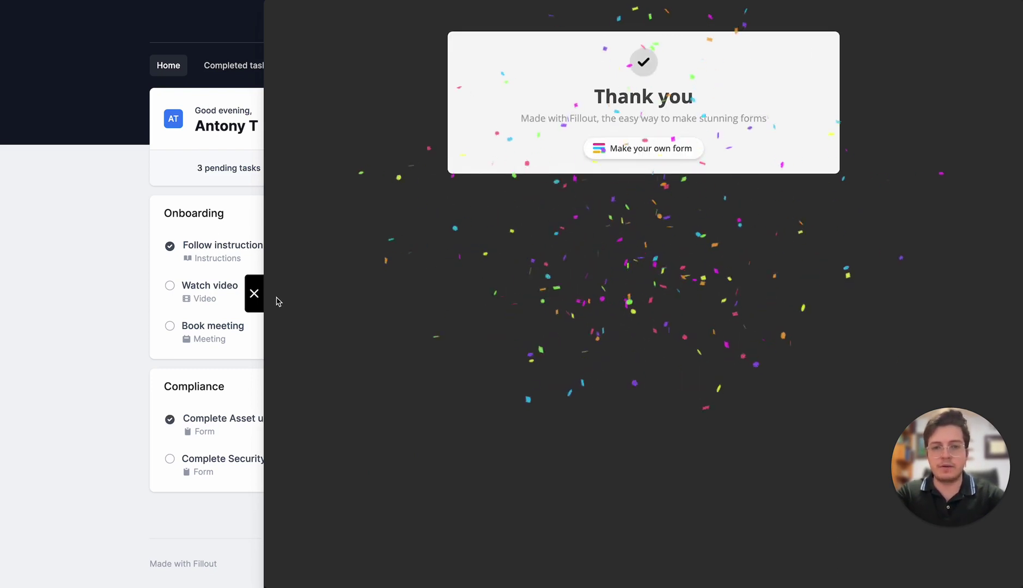
click(254, 294)
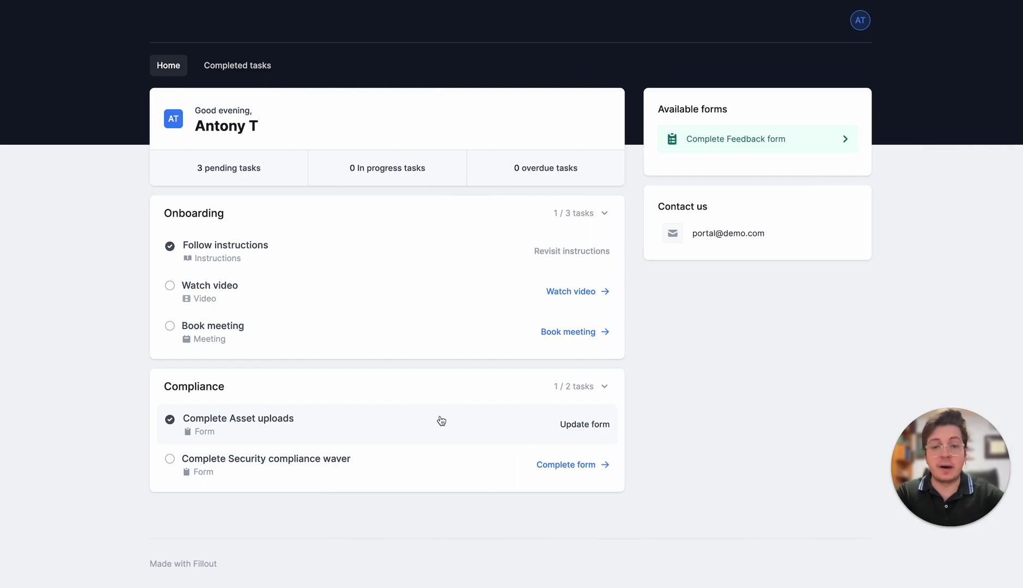
click(584, 425)
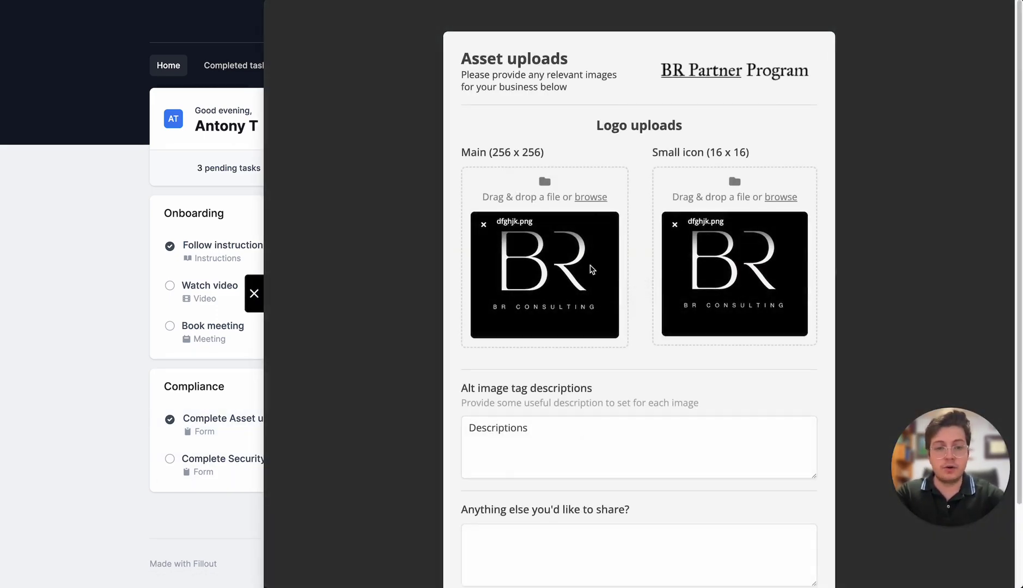
scroll(591, 269, down, 2)
scroll(591, 270, up, 2)
scroll(591, 270, down, 2)
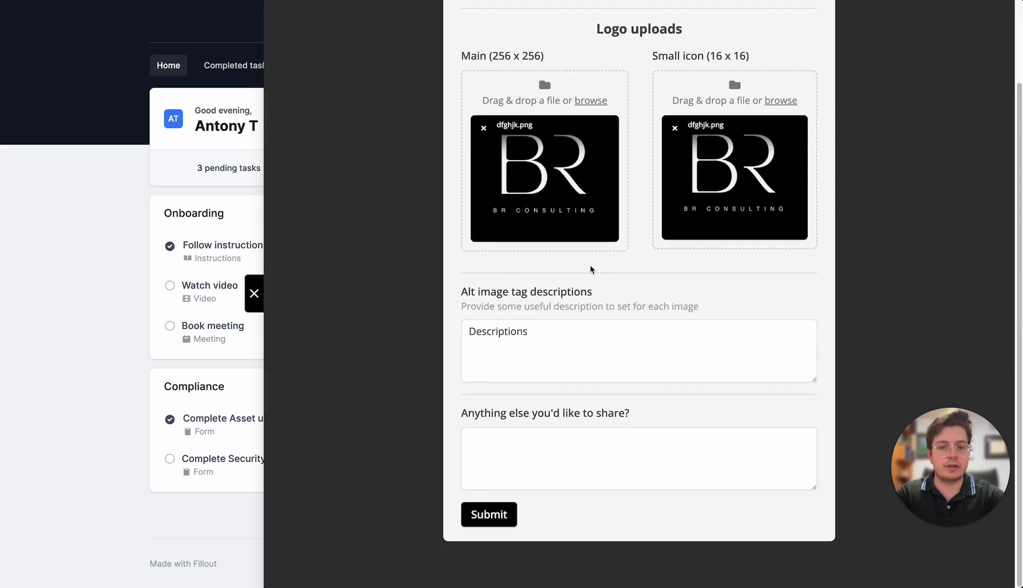
click(560, 355)
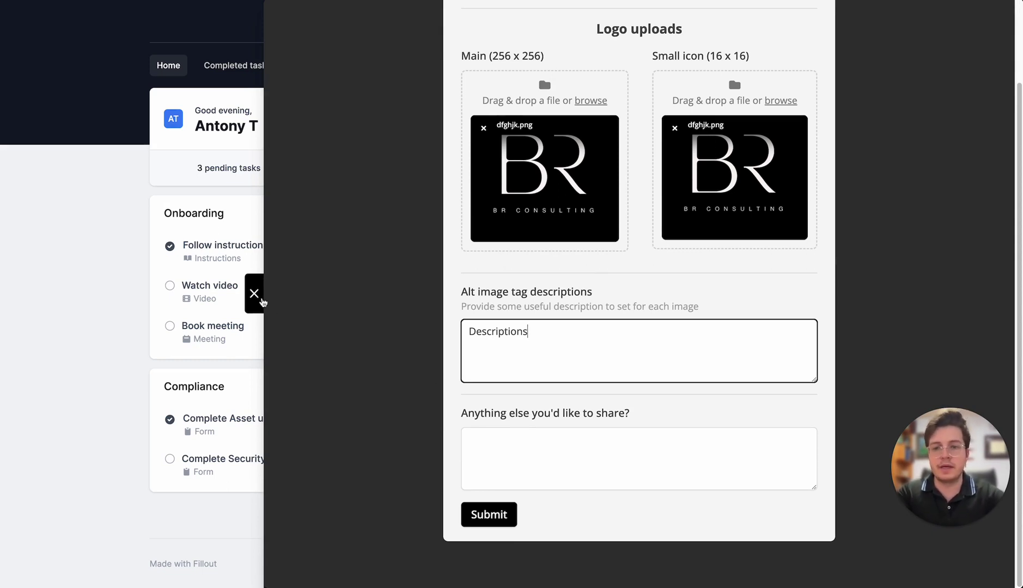
click(256, 297)
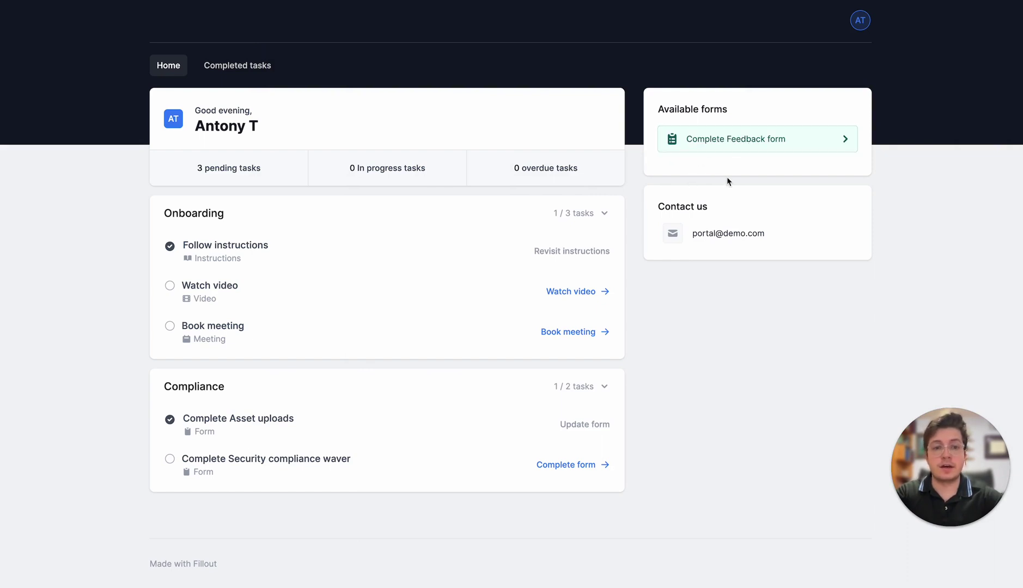
- Submit the Feedback form as a Feature report with the text 'Feature' and close the thank-you panel
click(746, 144)
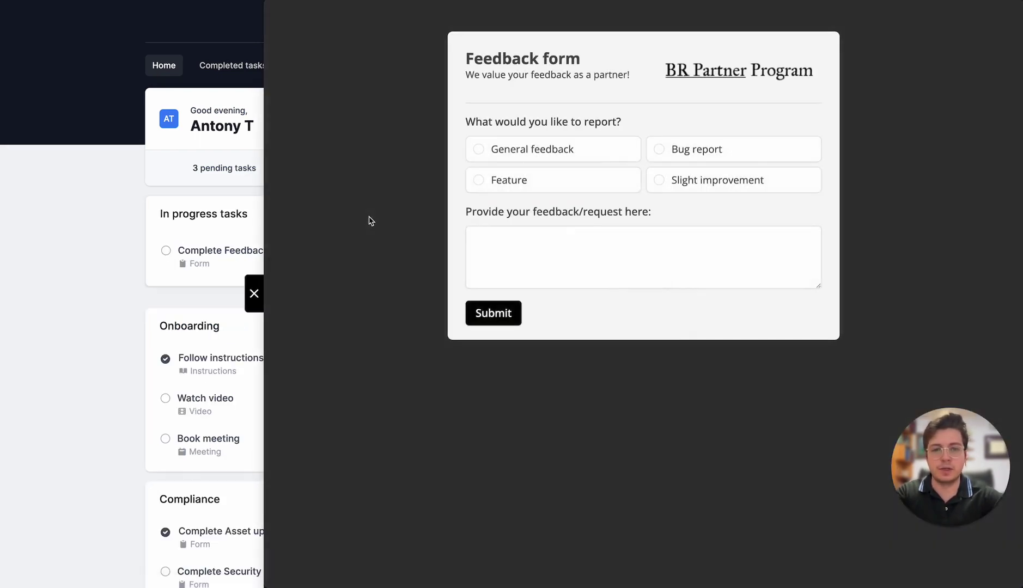
click(534, 185)
click(593, 240)
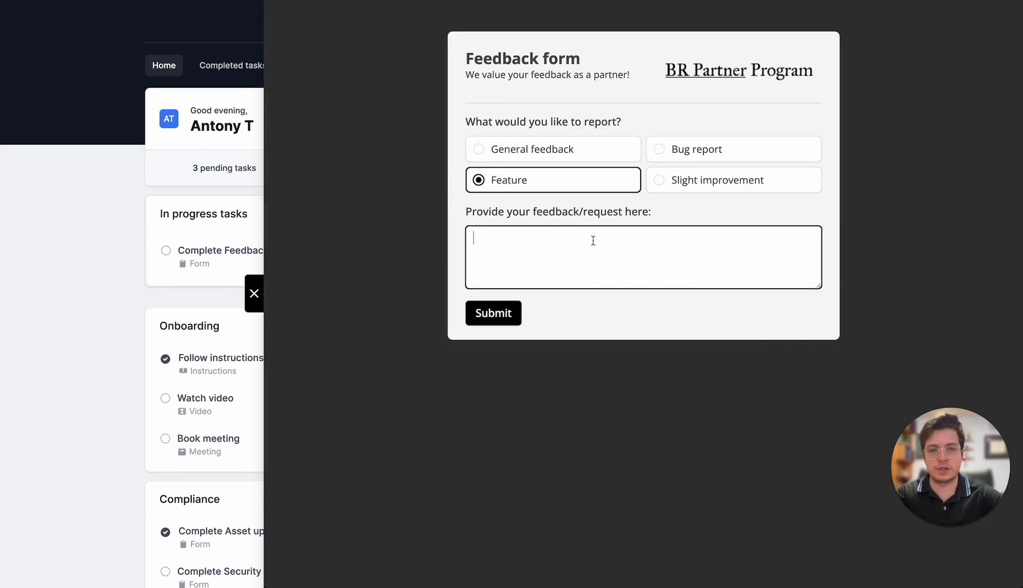
text(Feature)
click(493, 312)
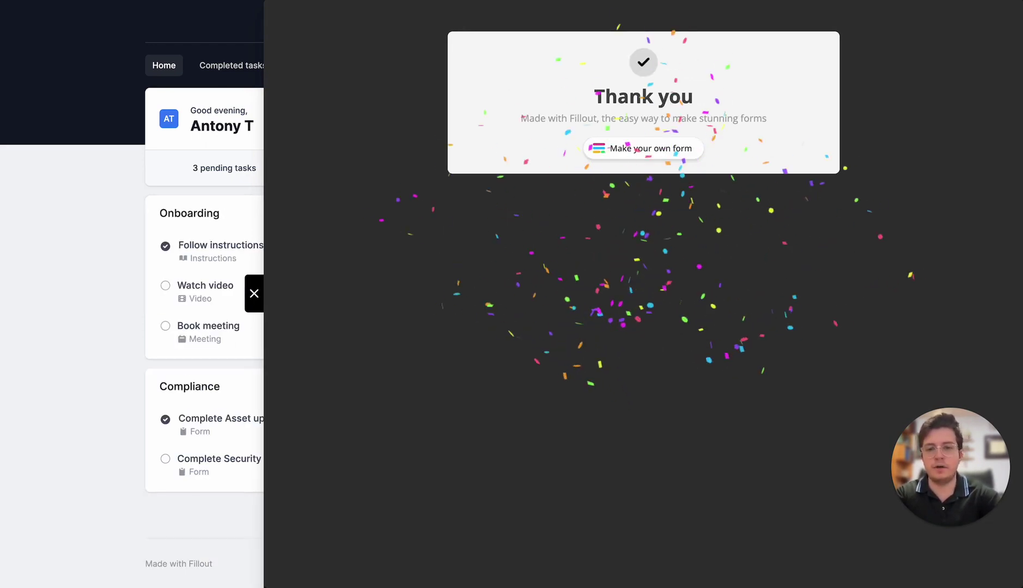
click(254, 293)
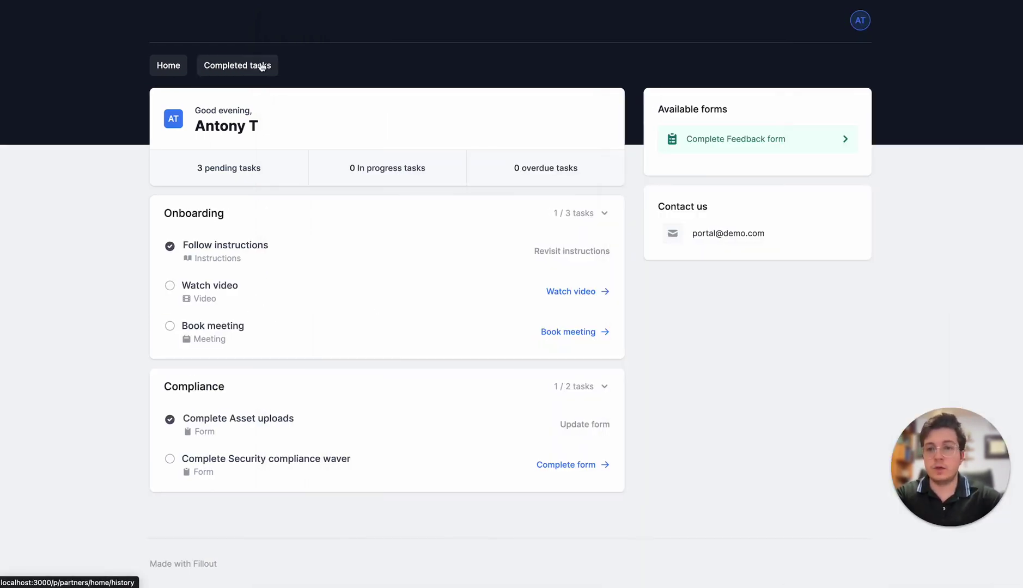
click(262, 66)
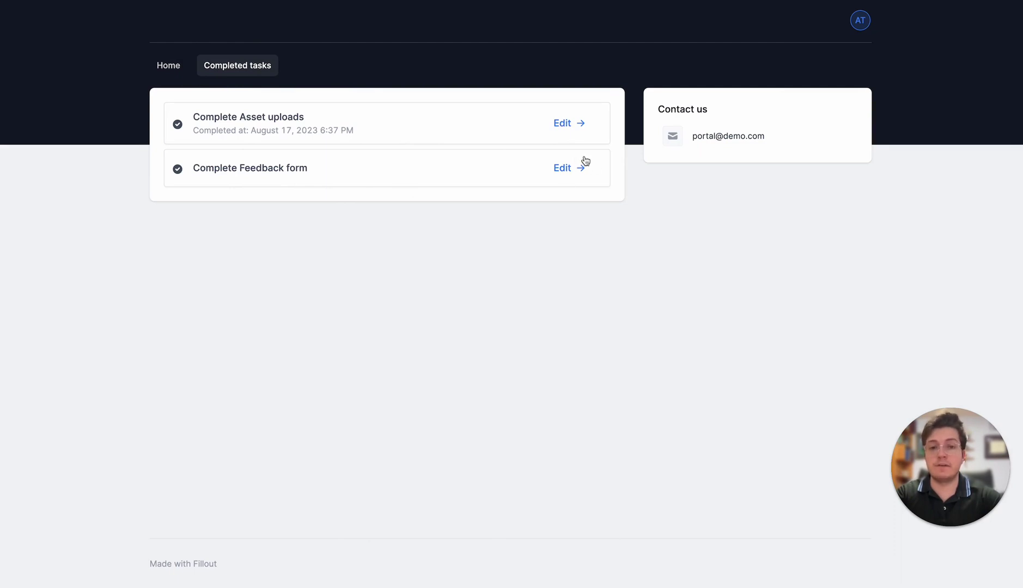
click(565, 170)
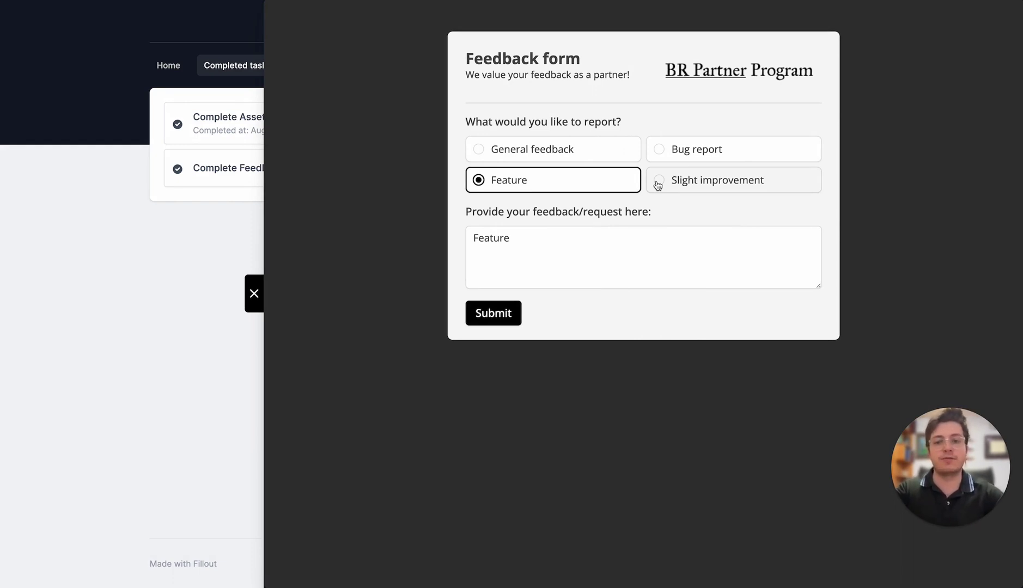
click(259, 298)
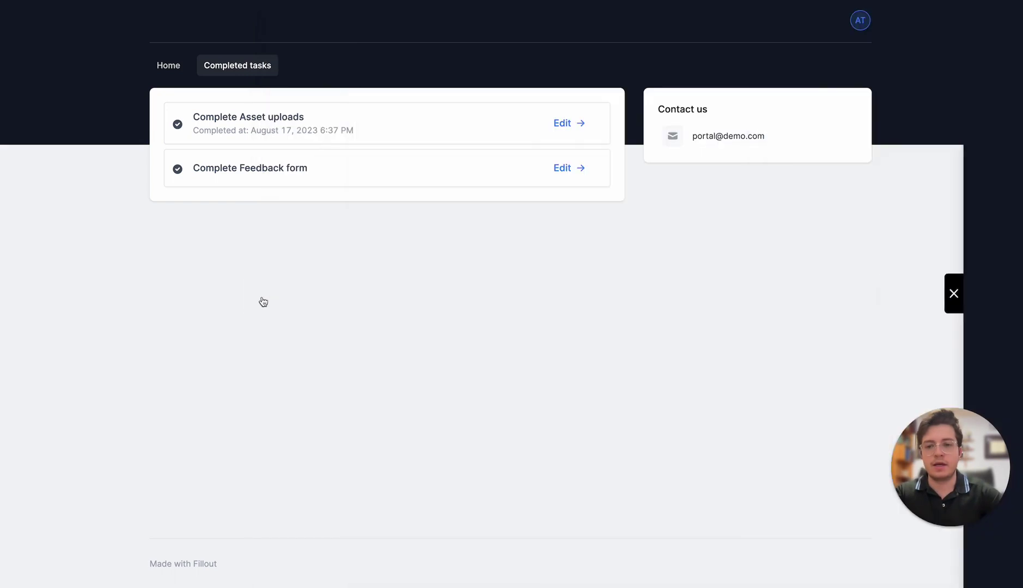
click(168, 64)
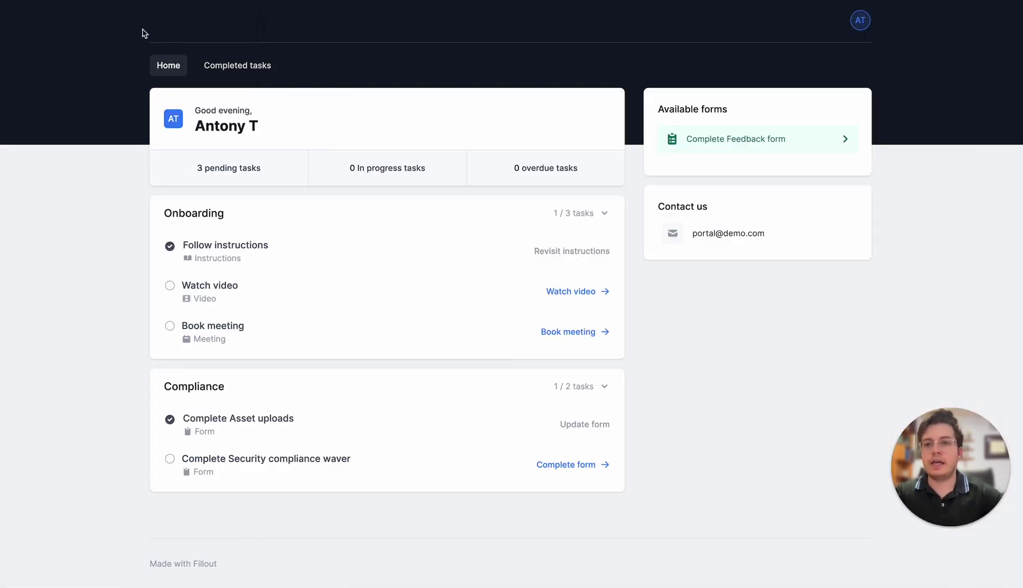
- In the builder's Users list, open the partner's details and review their Asset uploads submission
key(ctrl+w)
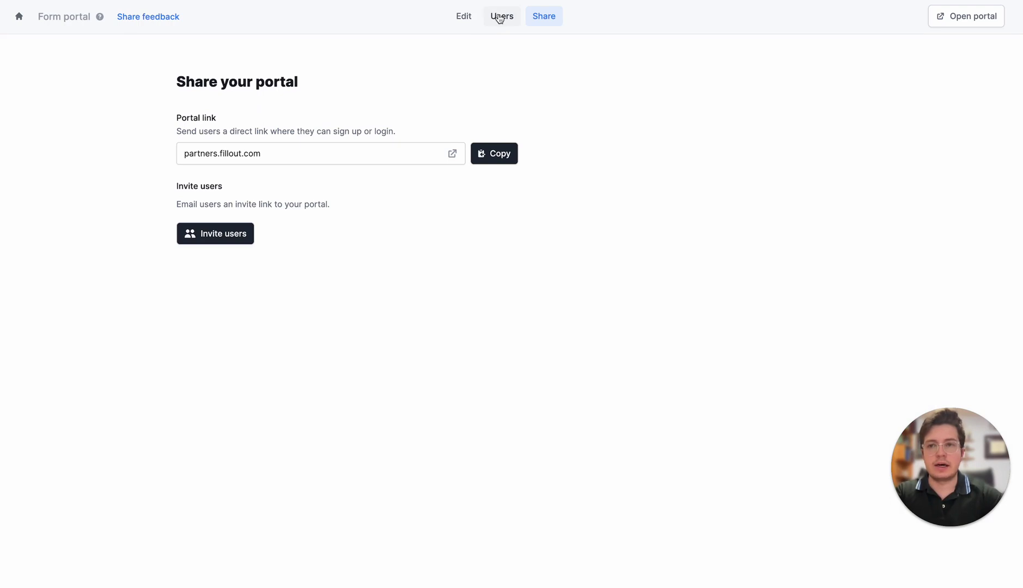
click(501, 16)
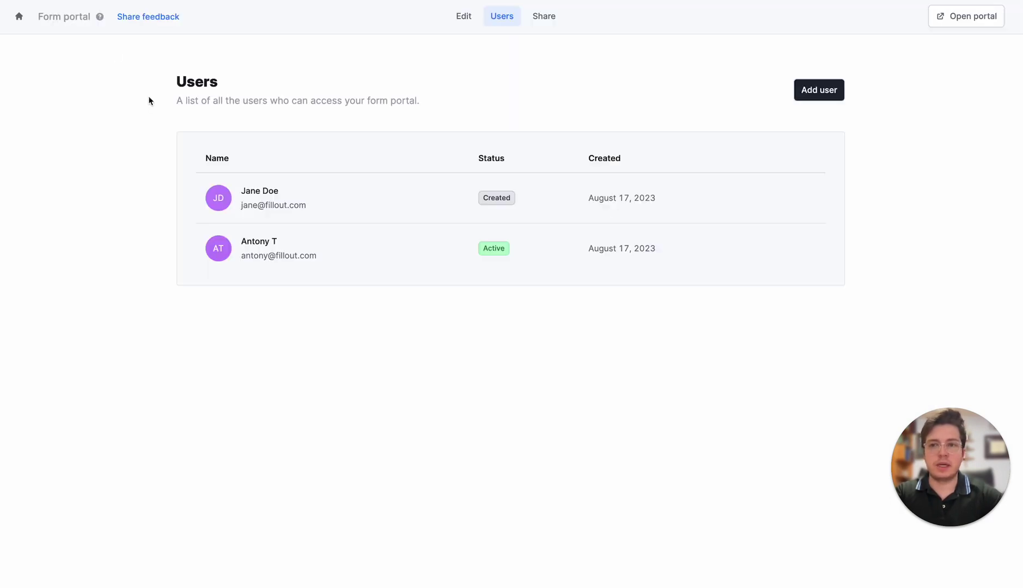
click(381, 267)
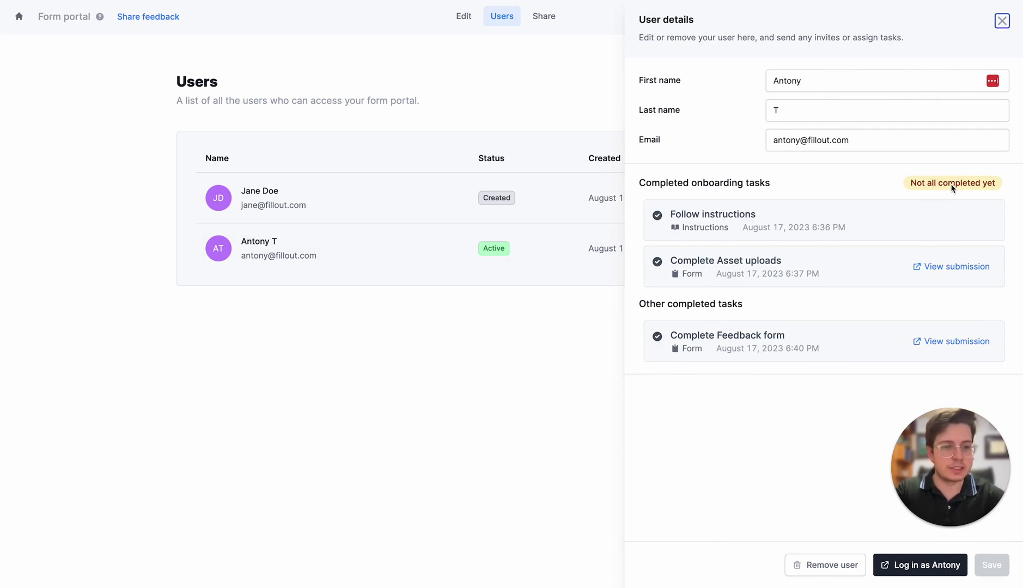
click(946, 268)
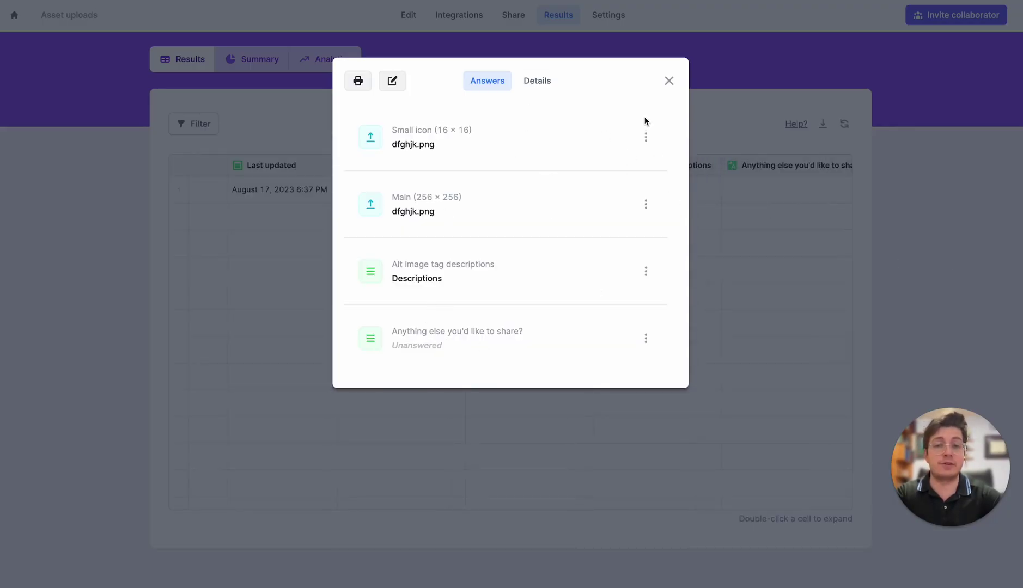
key(ctrl+w)
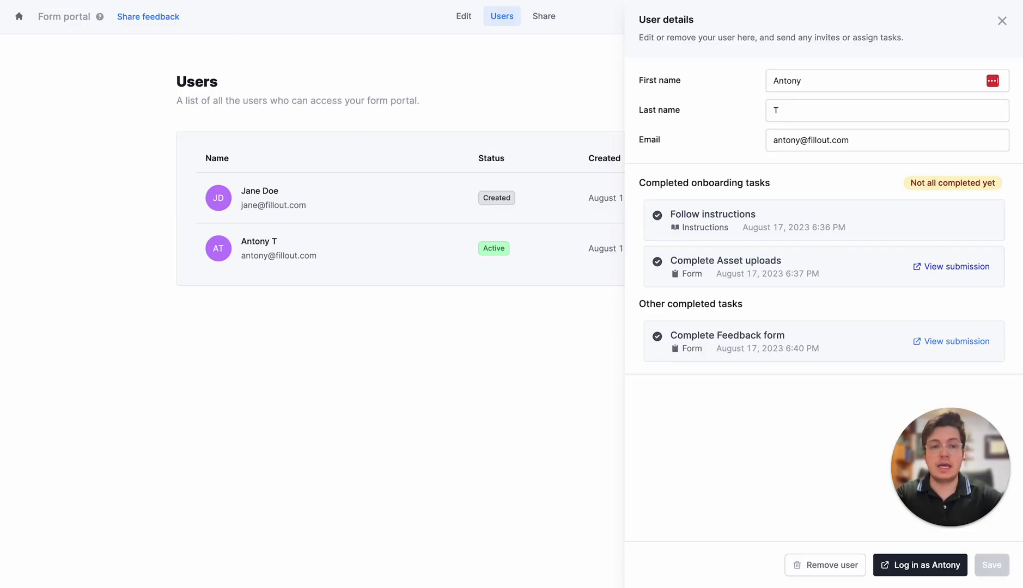
- Log in to the portal as the partner from their User details panel
click(888, 564)
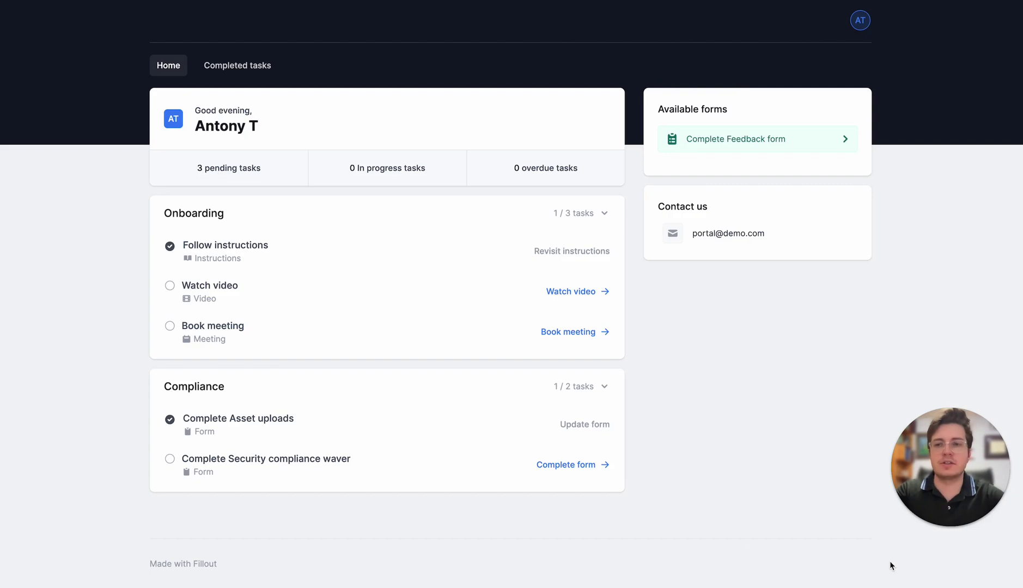